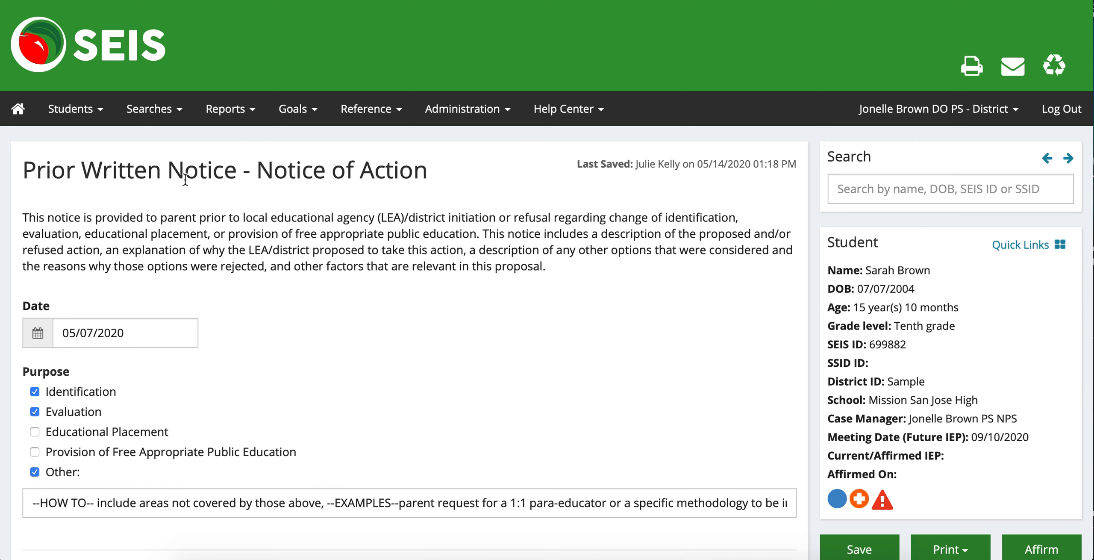
- Review the Purpose and Actions Proposed sections of the Prior Written Notice form
scroll(185, 179, "down", 3)
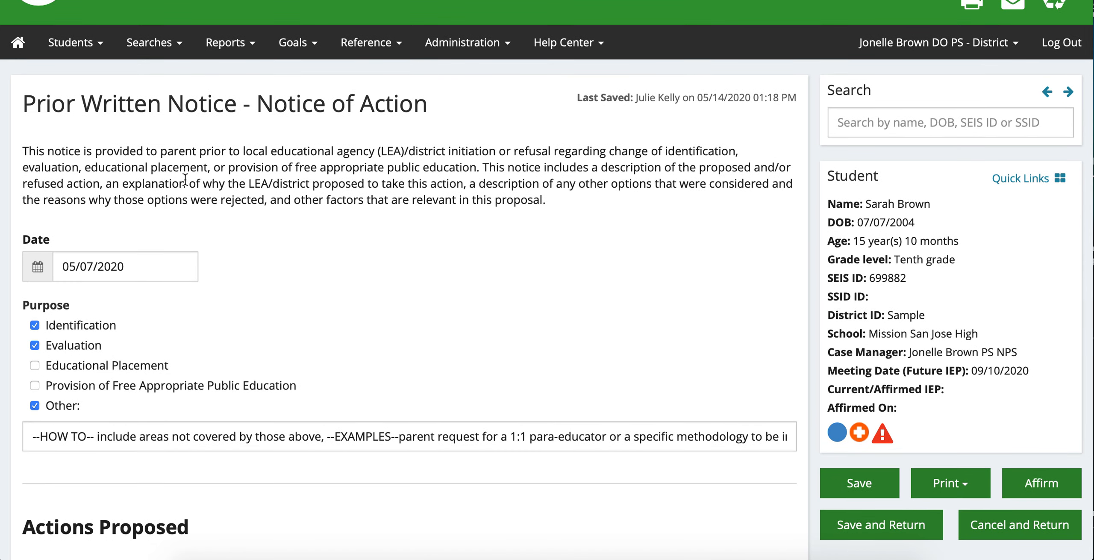
scroll(185, 180, "down", 1)
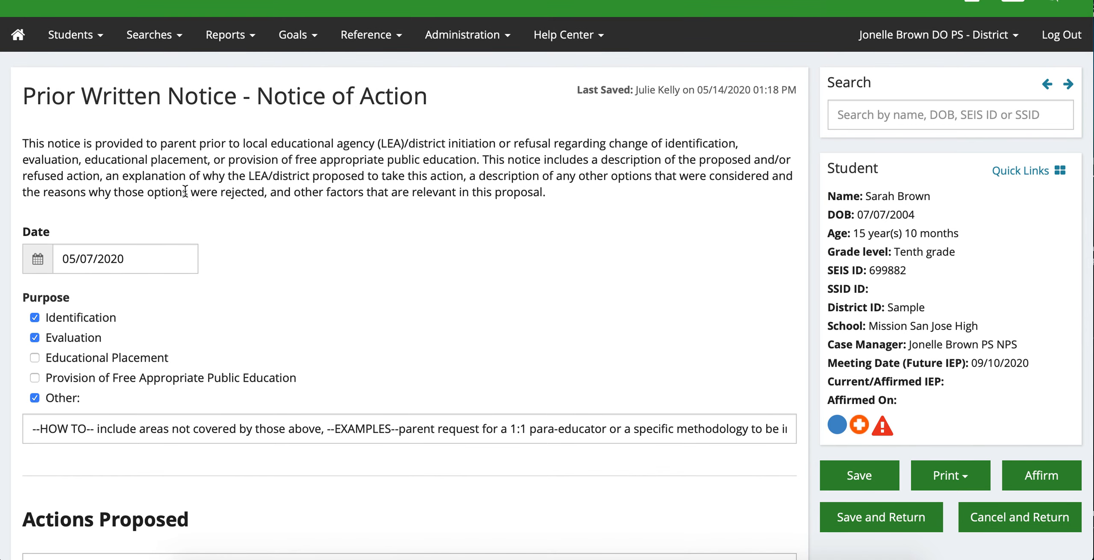
scroll(186, 256, "down", 10)
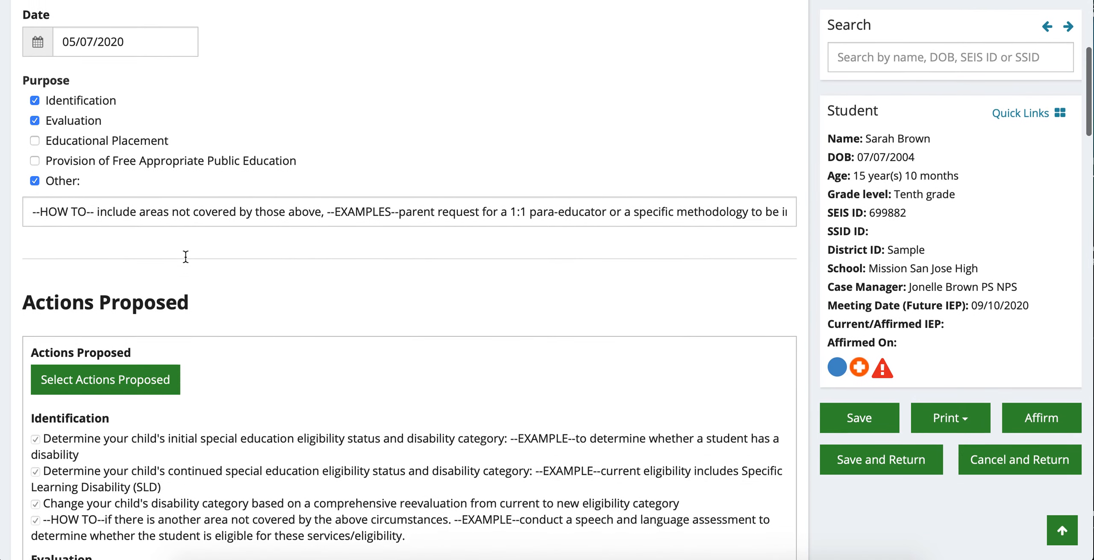
scroll(185, 257, "down", 7)
scroll(186, 257, "up", 13)
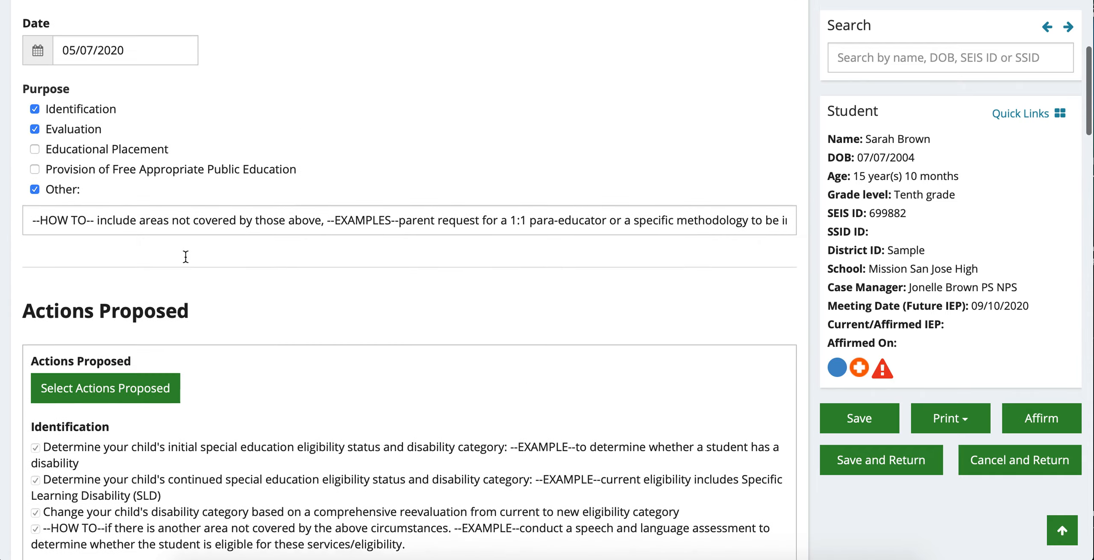
scroll(186, 256, "up", 2)
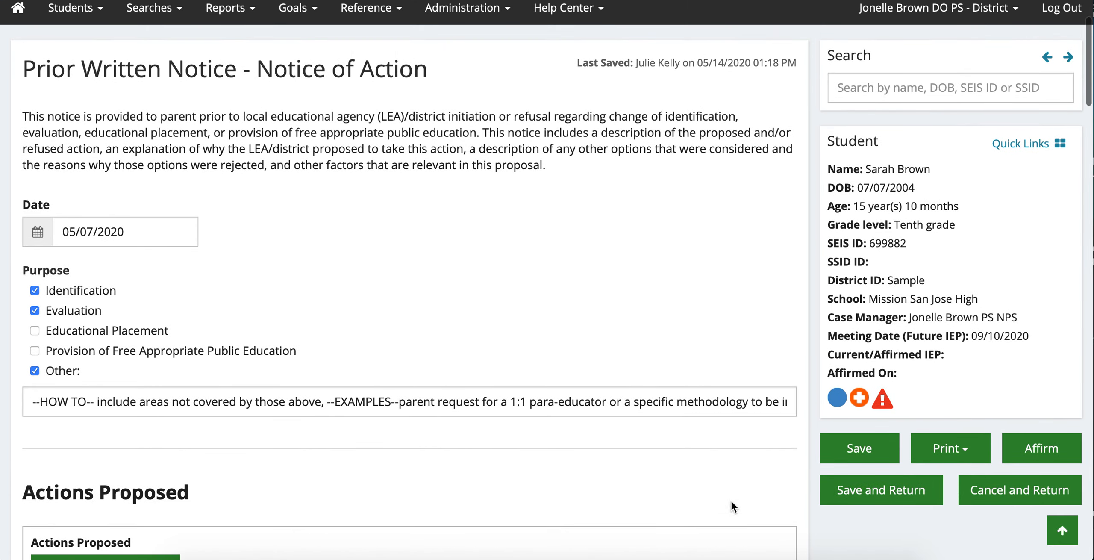
- Switch to the sample Notice of Action PDF in Acrobat and look over its tables and contact details
left_click(859, 544)
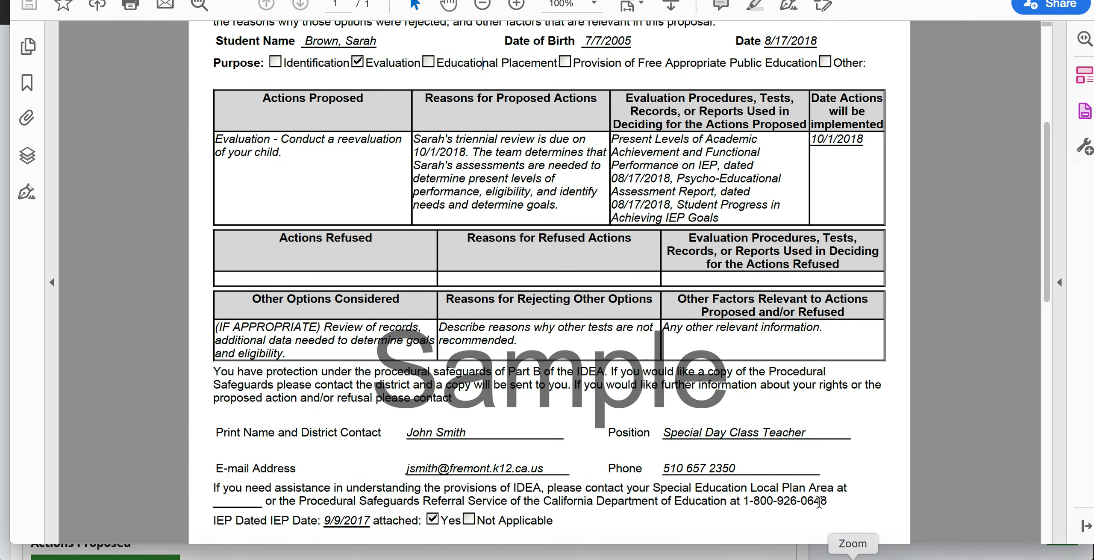
scroll(736, 366, "up", 5)
scroll(737, 366, "down", 5)
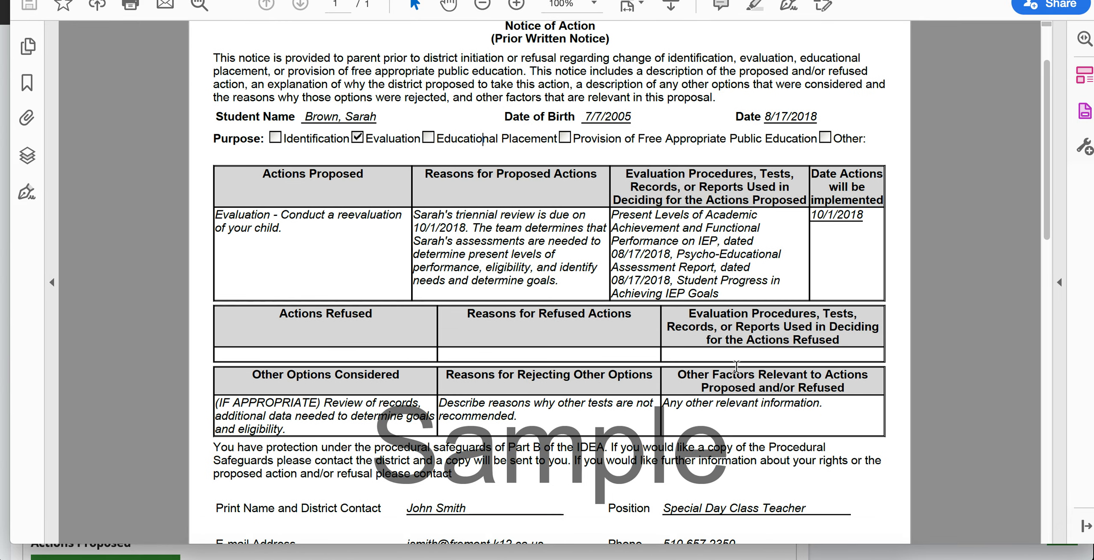
scroll(736, 366, "down", 3)
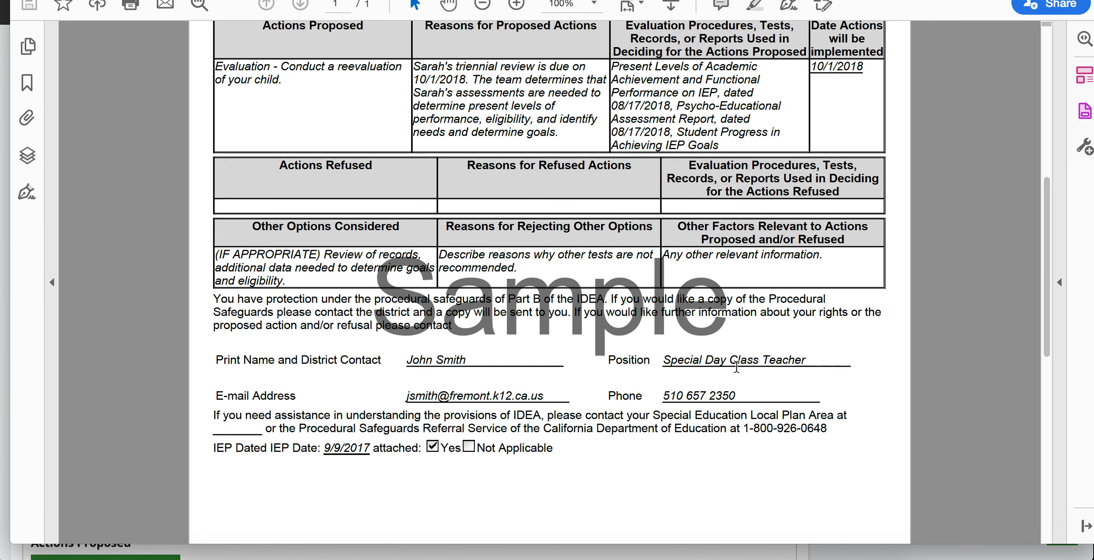
scroll(736, 366, "up", 1)
scroll(737, 366, "up", 2)
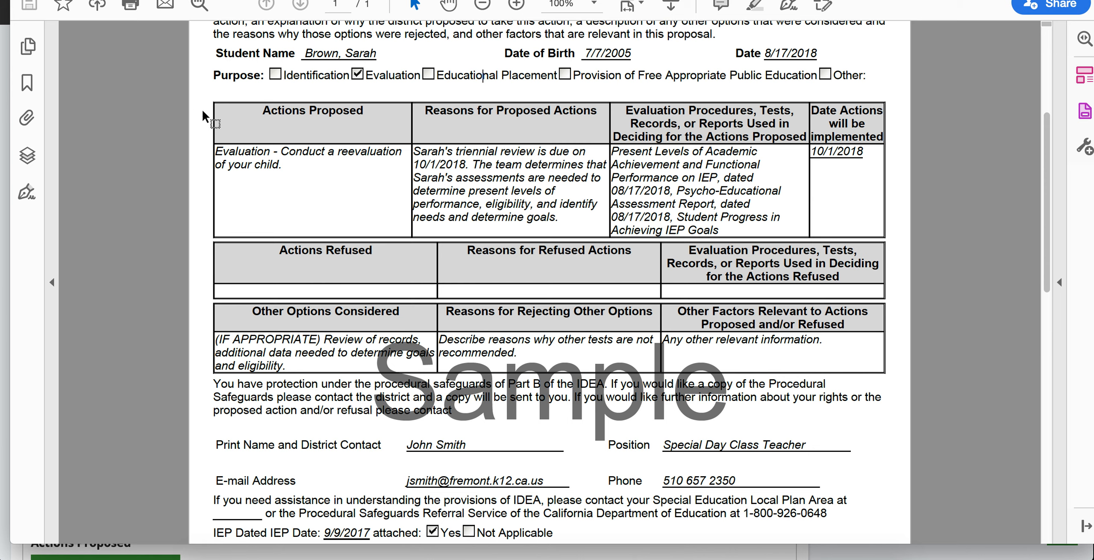
- Examine the Actions Proposed, Actions Refused and Other Options Considered tables in the sample notice, marking their text
left_click_drag(262, 110, 796, 237)
left_click(804, 179)
mouse_move(276, 250)
left_mouse_down()
mouse_move(403, 281)
mouse_move(816, 268)
mouse_move(834, 286)
mouse_move(849, 283)
left_mouse_up()
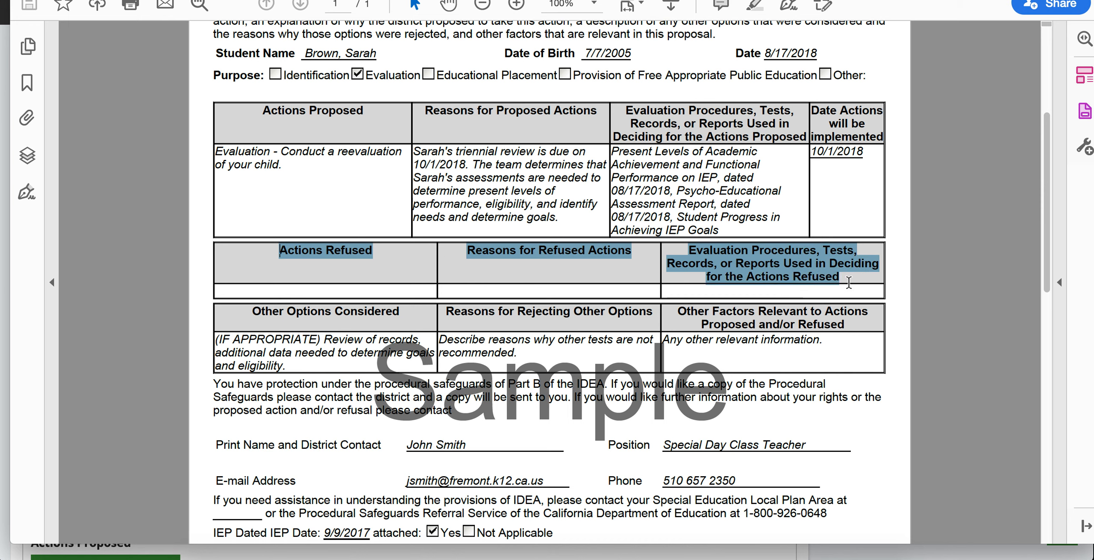
left_click(283, 299)
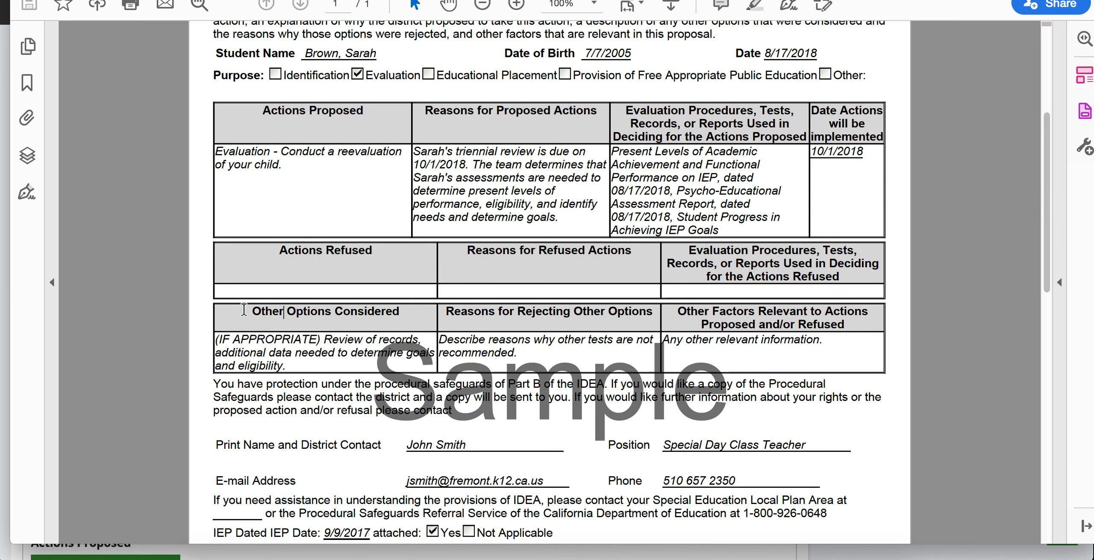
left_click(258, 313)
mouse_move(258, 313)
left_mouse_down()
mouse_move(384, 325)
mouse_move(397, 342)
mouse_move(372, 296)
mouse_move(355, 314)
mouse_move(432, 316)
mouse_move(302, 314)
left_mouse_up()
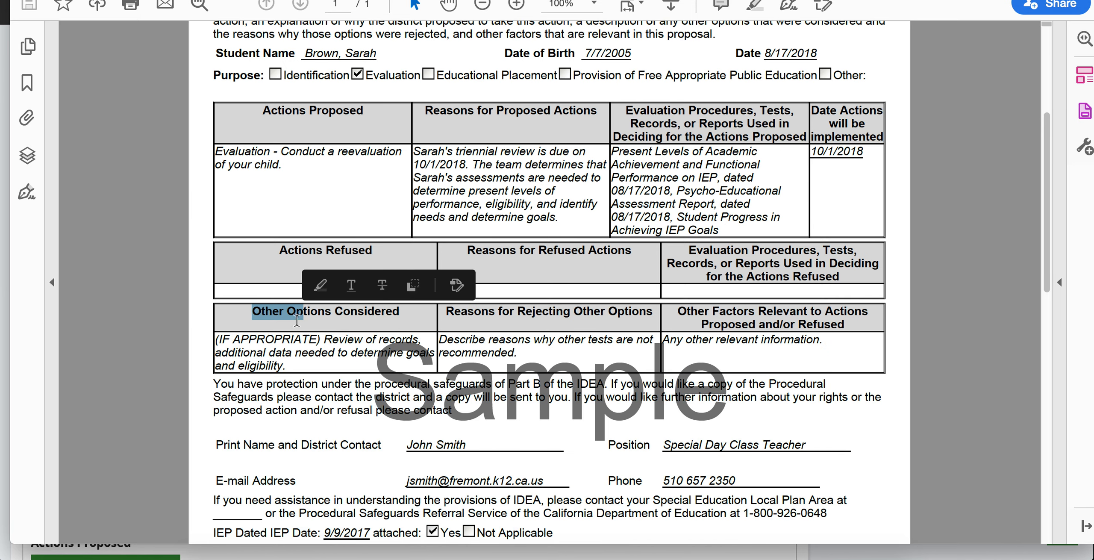
left_click(515, 320)
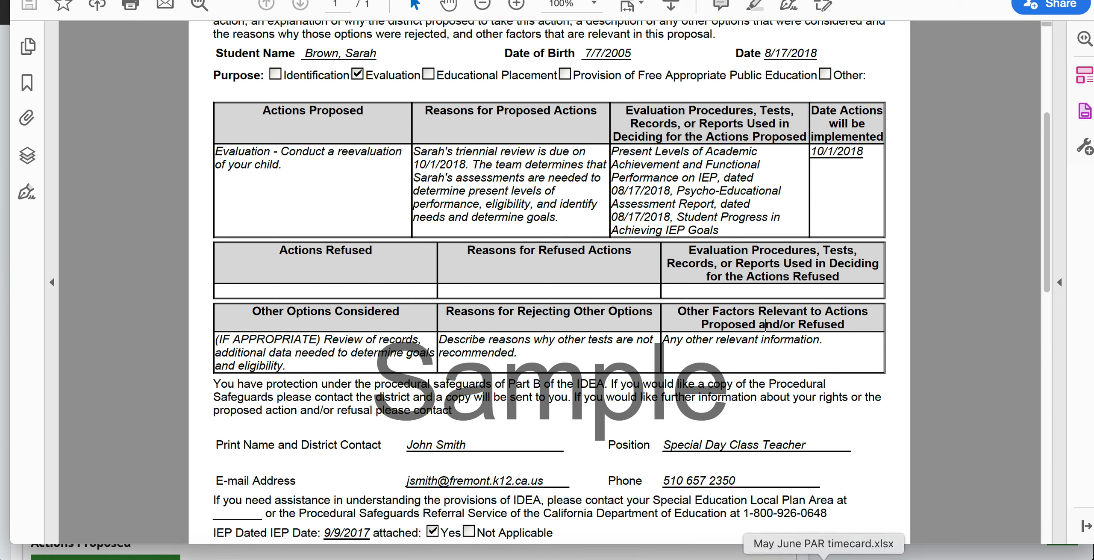
- Return to the Prior Written Notice in SEIS and read the Other purpose text through to its end
key("super+Tab")
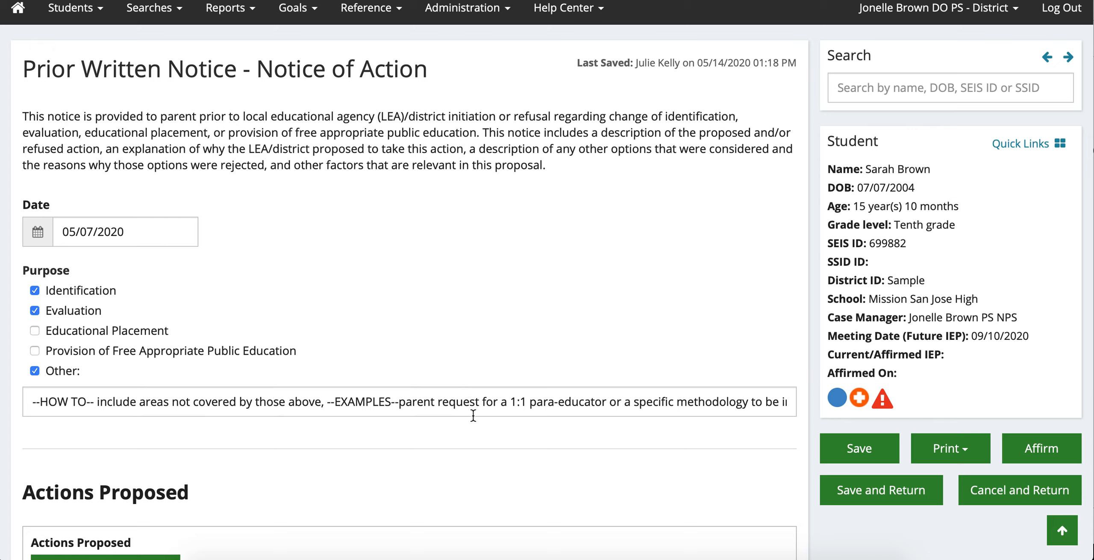
left_click(640, 403)
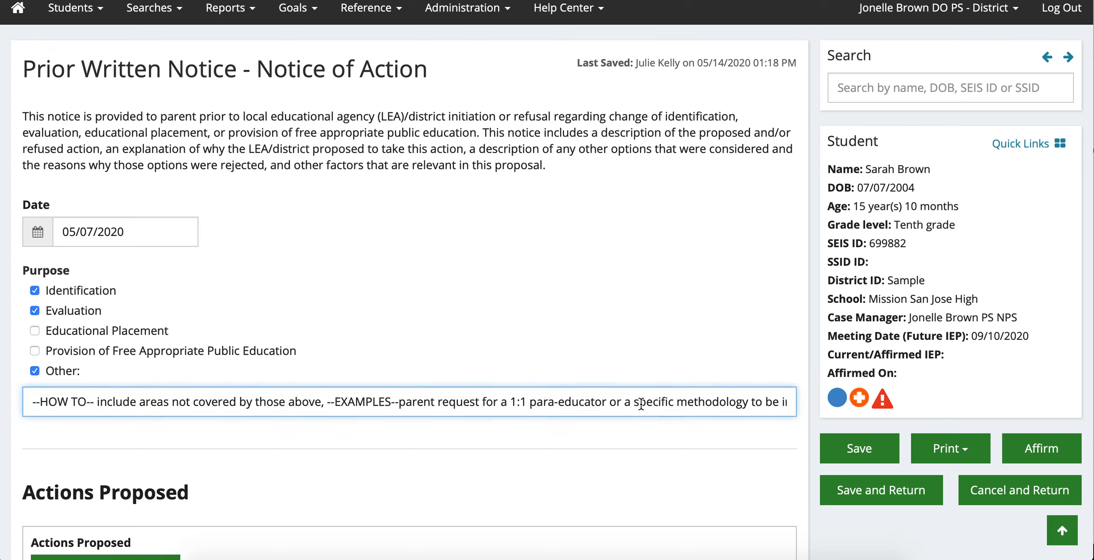
left_click(750, 401)
key("End")
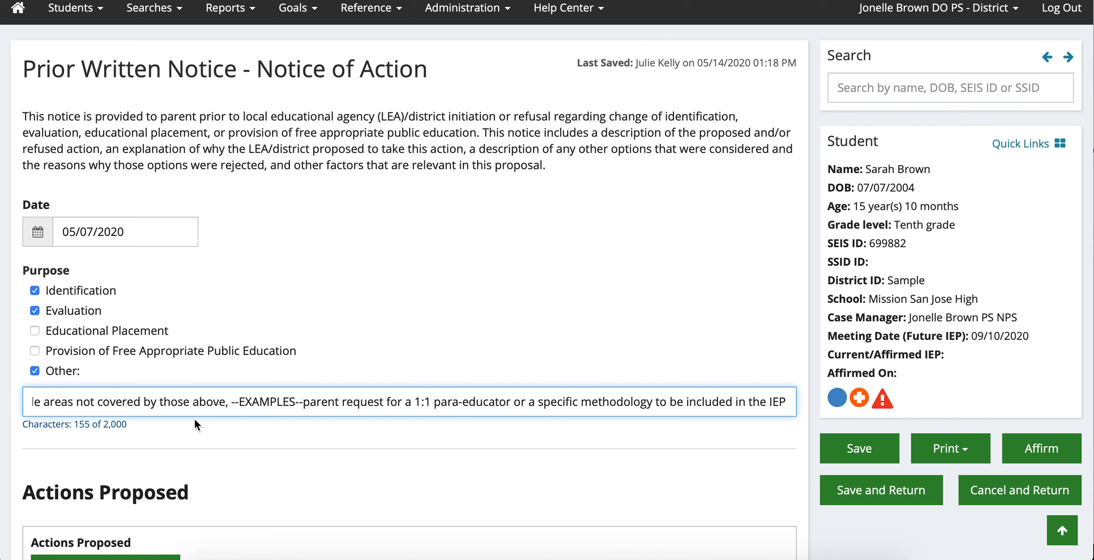
- Open the selection page for the notice's proposed actions
scroll(303, 391, "down", 6)
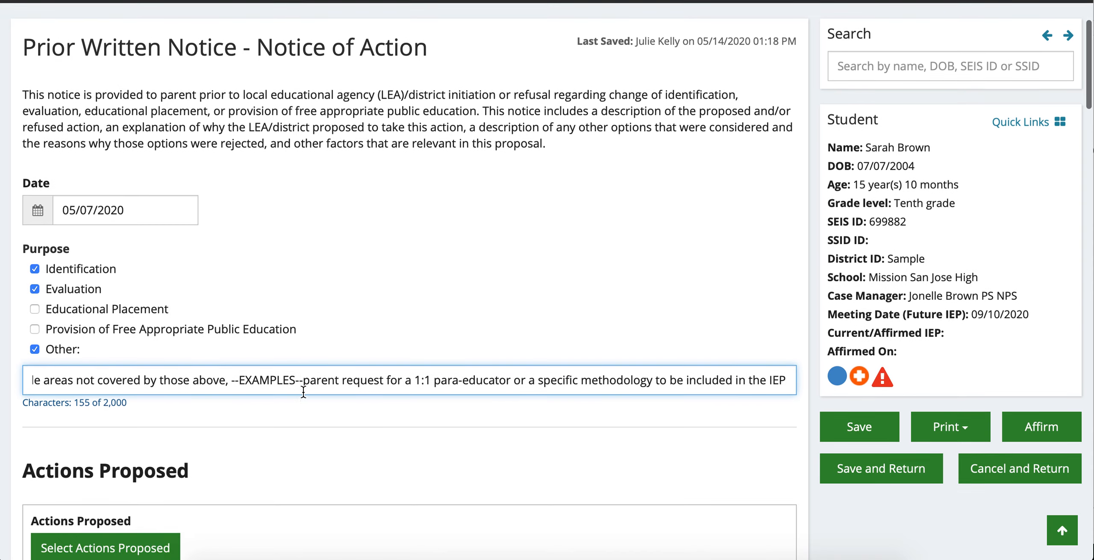
scroll(303, 390, "down", 5)
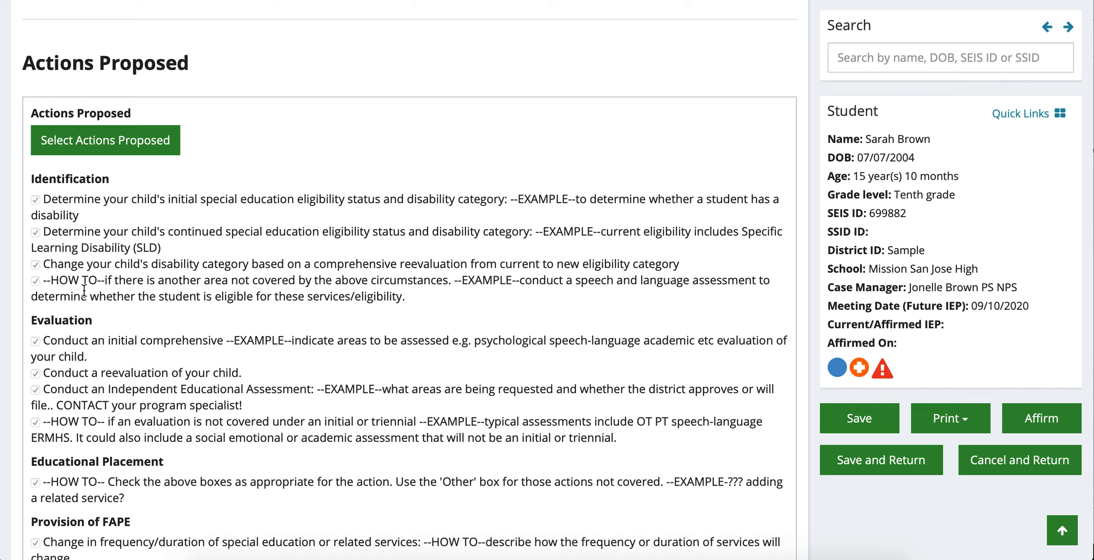
left_click(121, 144)
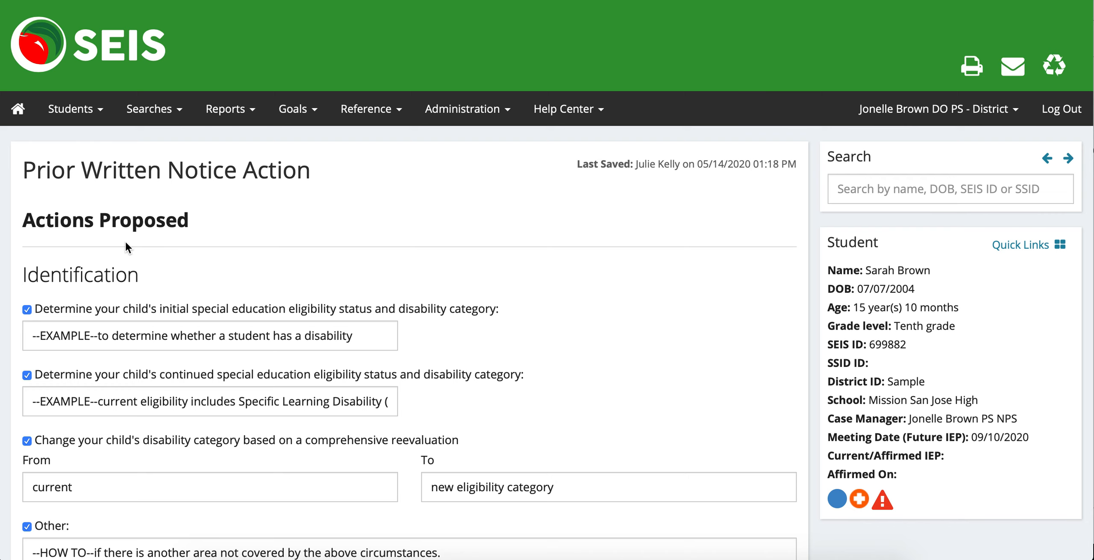
- Examine the Identification and Evaluation options and their example texts among the proposed actions
scroll(124, 240, "down", 5)
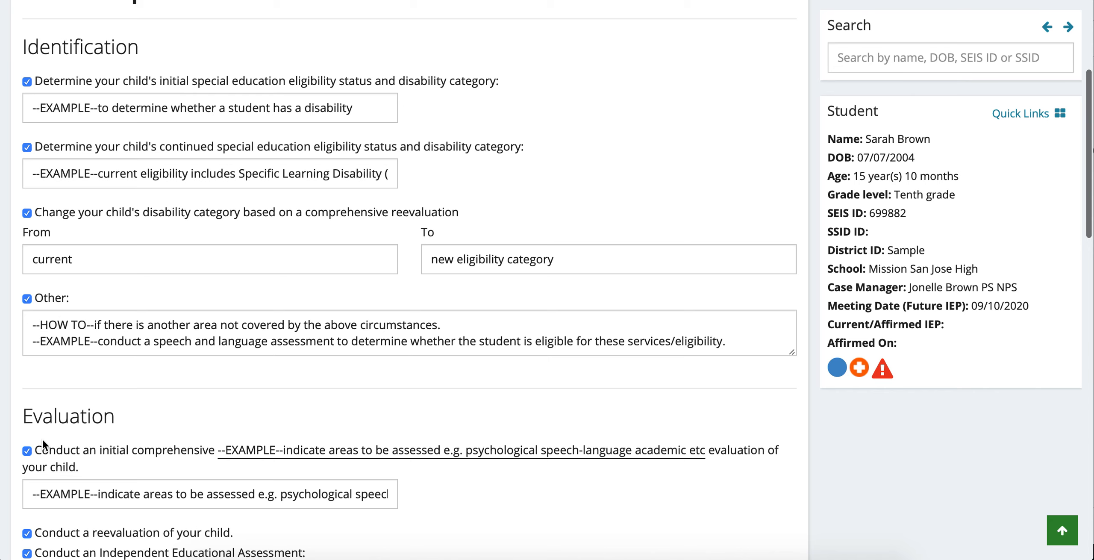
scroll(43, 504, "down", 7)
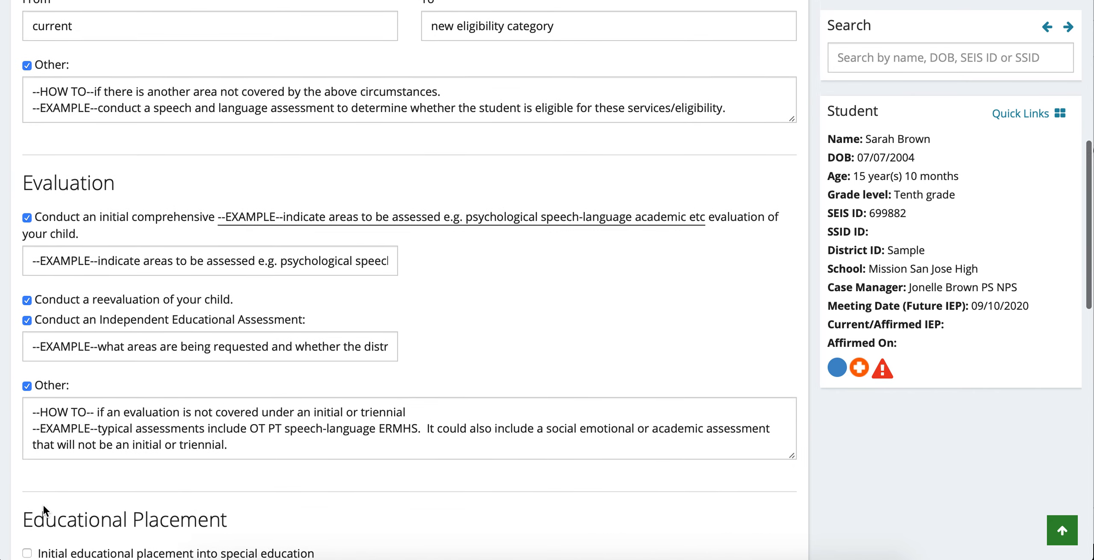
scroll(43, 504, "up", 6)
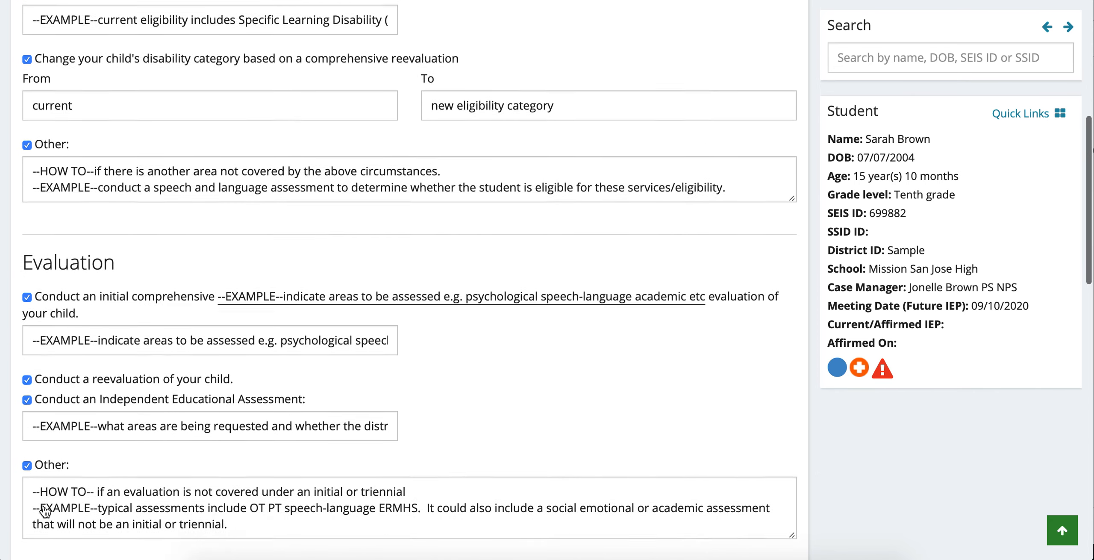
scroll(45, 510, "up", 4)
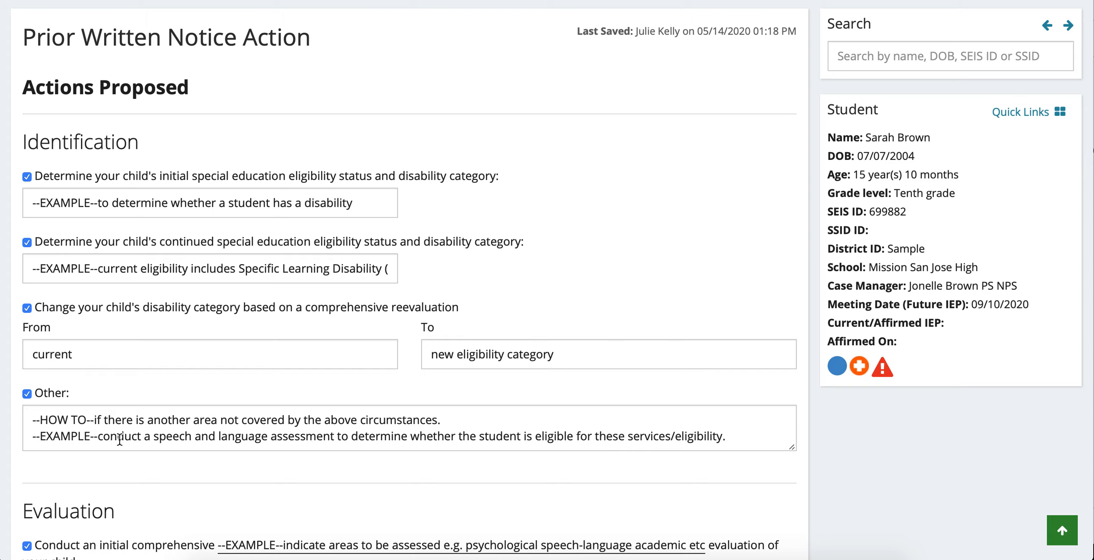
scroll(119, 438, "down", 6)
scroll(120, 439, "down", 2)
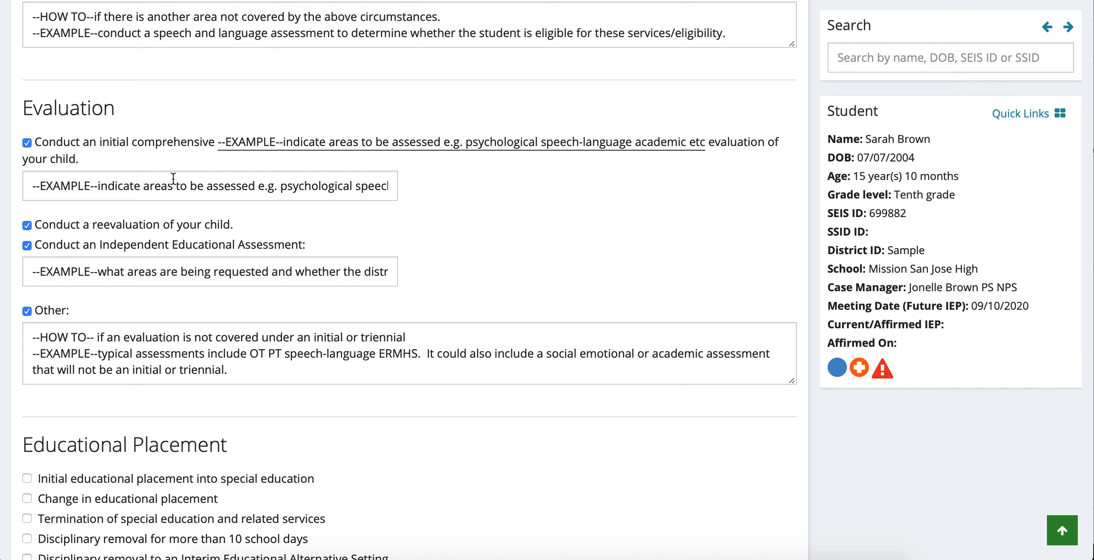
- Read the full example text for the Independent Educational Assessment under Evaluation, keeping that option selected
left_click(370, 188)
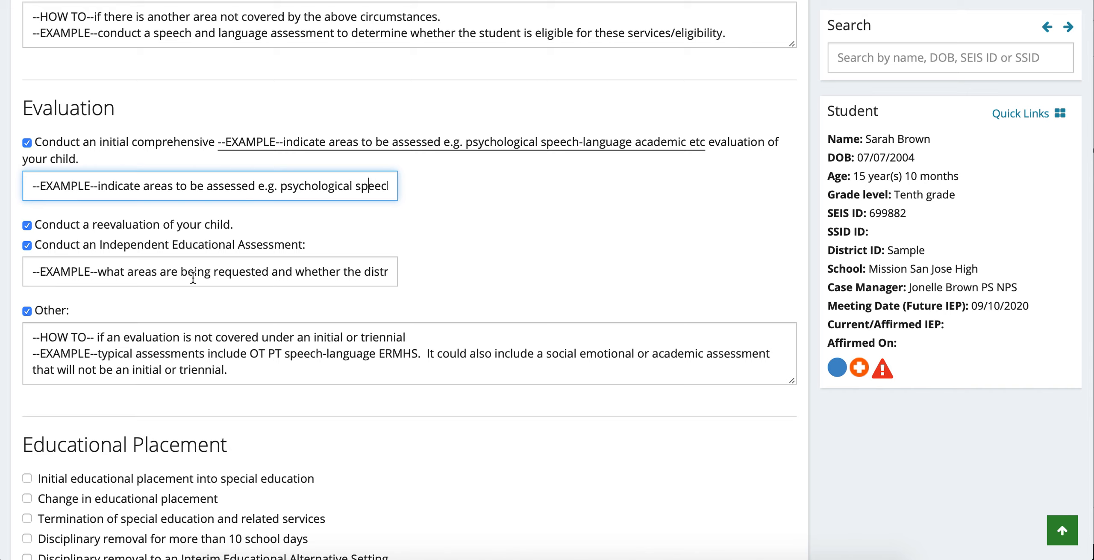
left_click(333, 274)
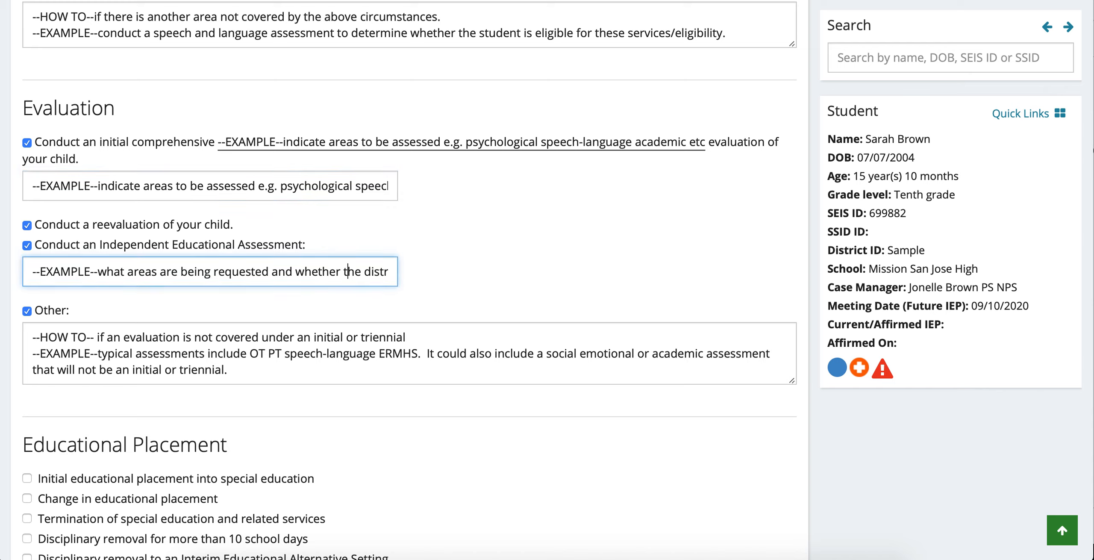
key("Right")
key("Right")
key("Right")
key("Right")
key("Right")
key("Right")
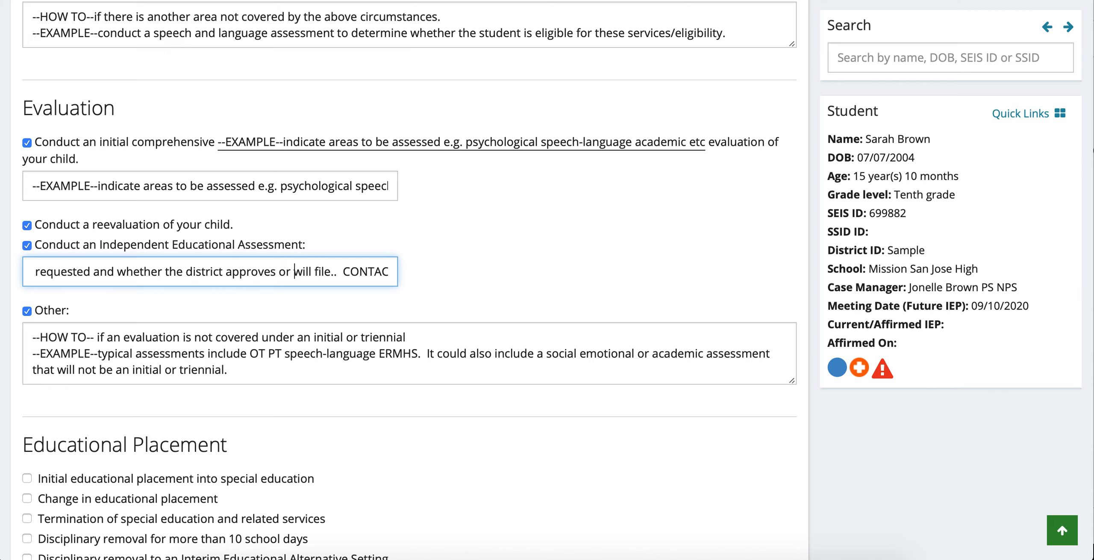
key("Right")
key("Right")
key("Right")
key("Right")
key("Right")
key("Right")
key("Right")
key("Right")
key("Right")
key("Right")
key("Right")
key("Right")
key("Right")
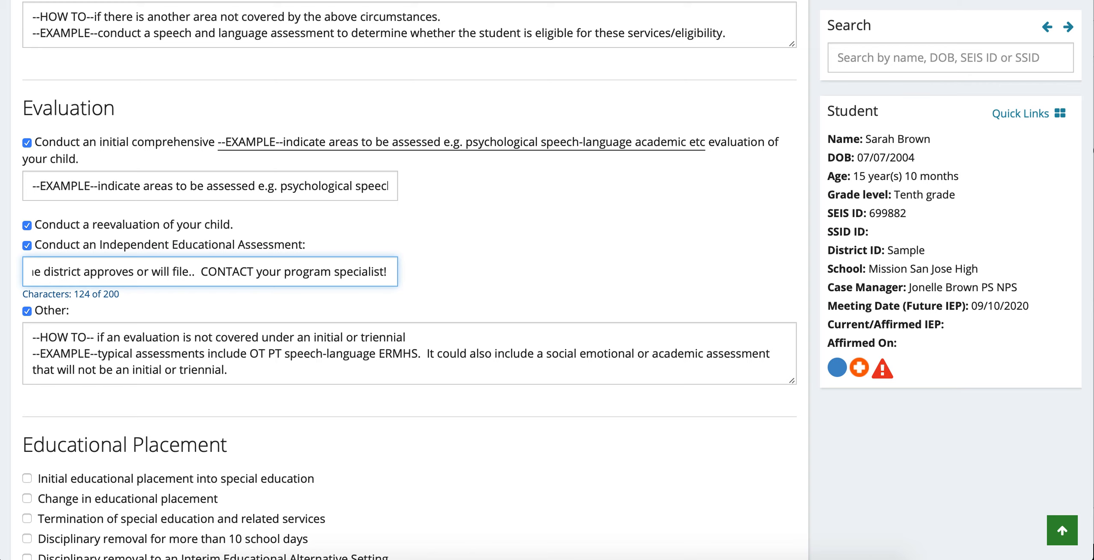
left_click(194, 244)
left_click(193, 244)
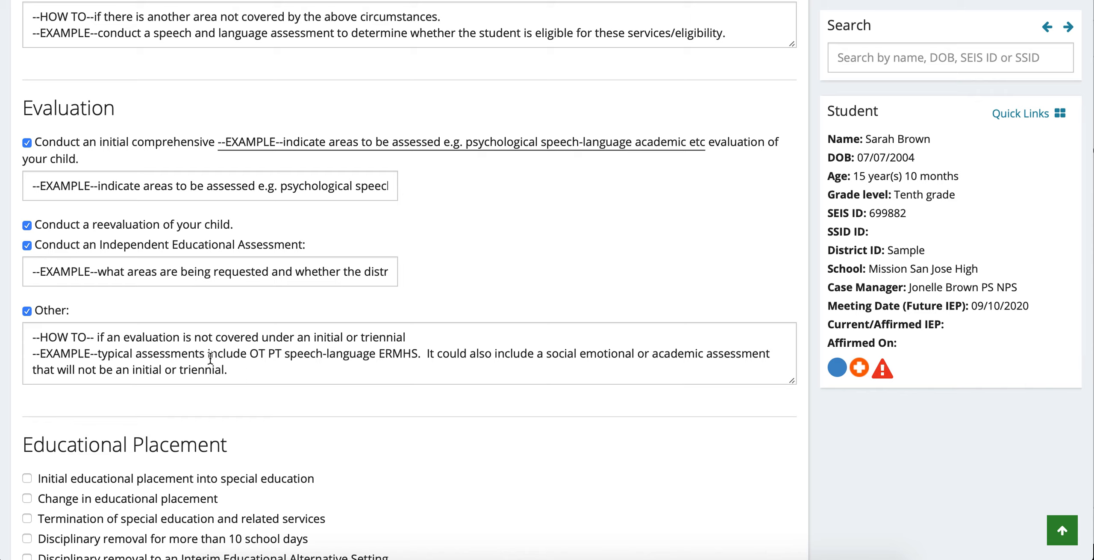
- Review the Educational Placement and Provision of FAPE options with their how-to texts
scroll(81, 366, "down", 6)
scroll(81, 366, "down", 1)
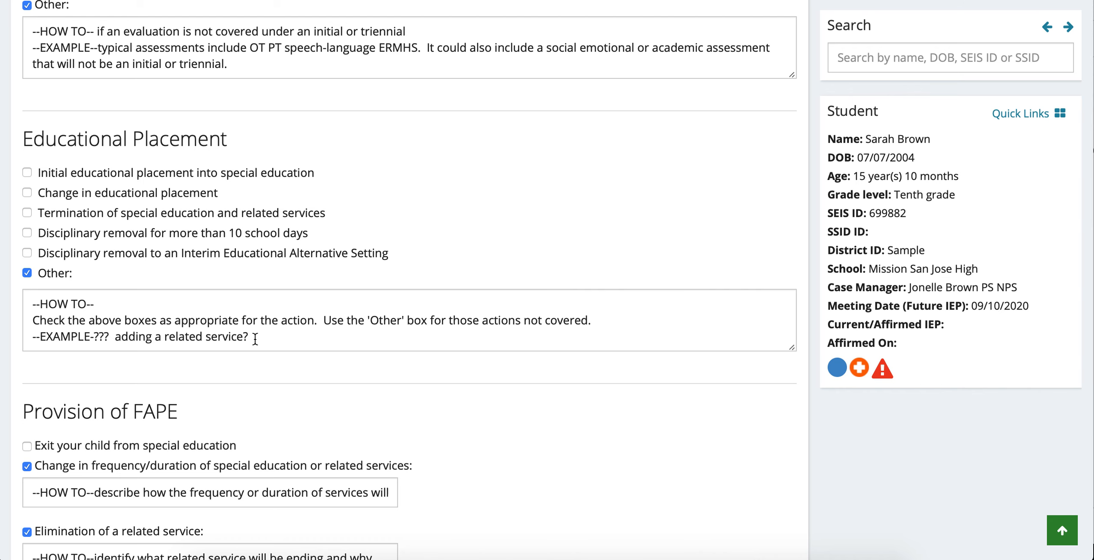
scroll(254, 338, "down", 7)
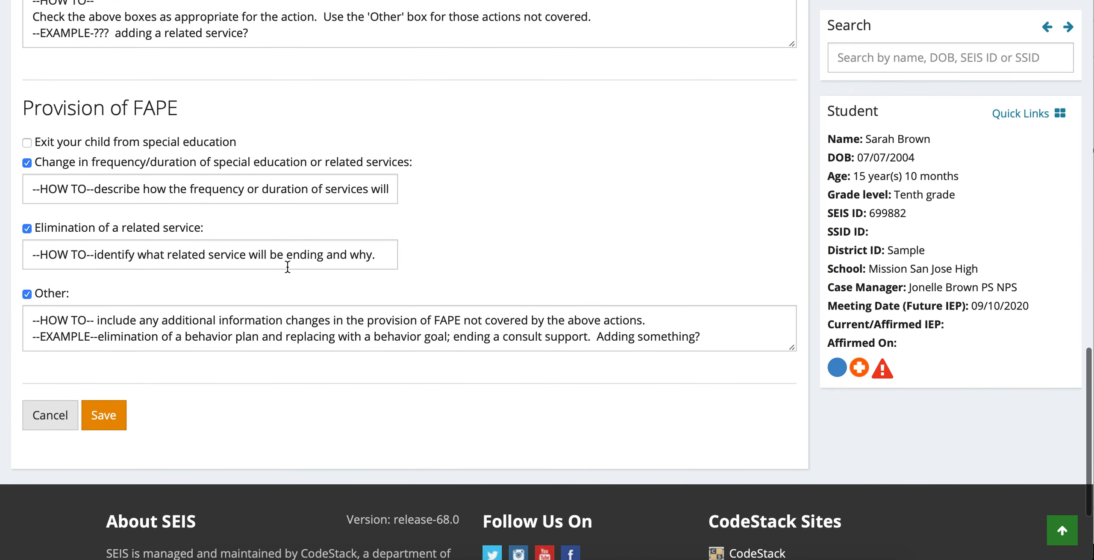
scroll(251, 113, "down", 2)
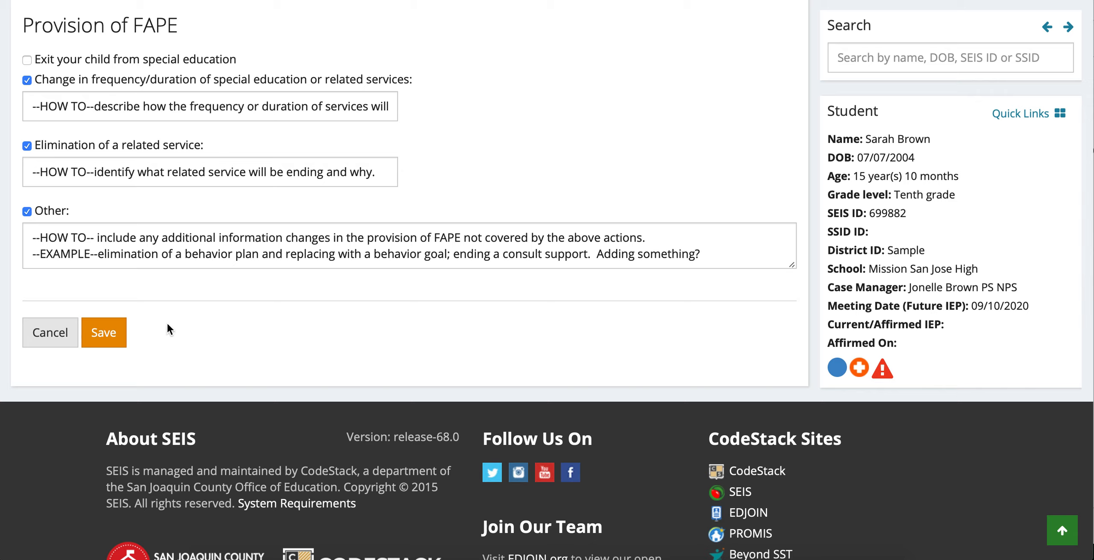
- Save the proposed actions and check how they are listed in the Prior Written Notice
left_click(120, 336)
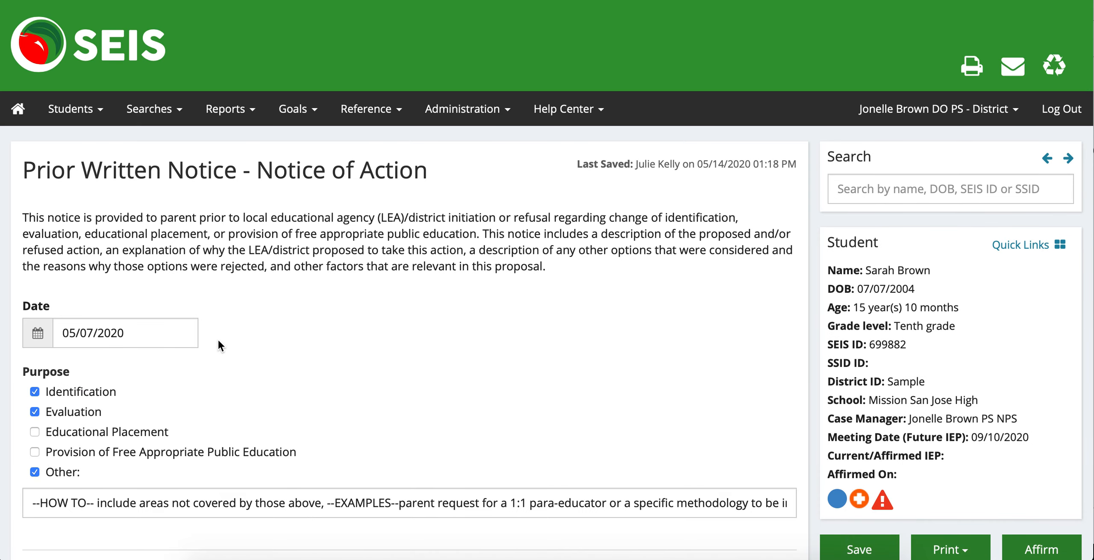
scroll(217, 338, "down", 6)
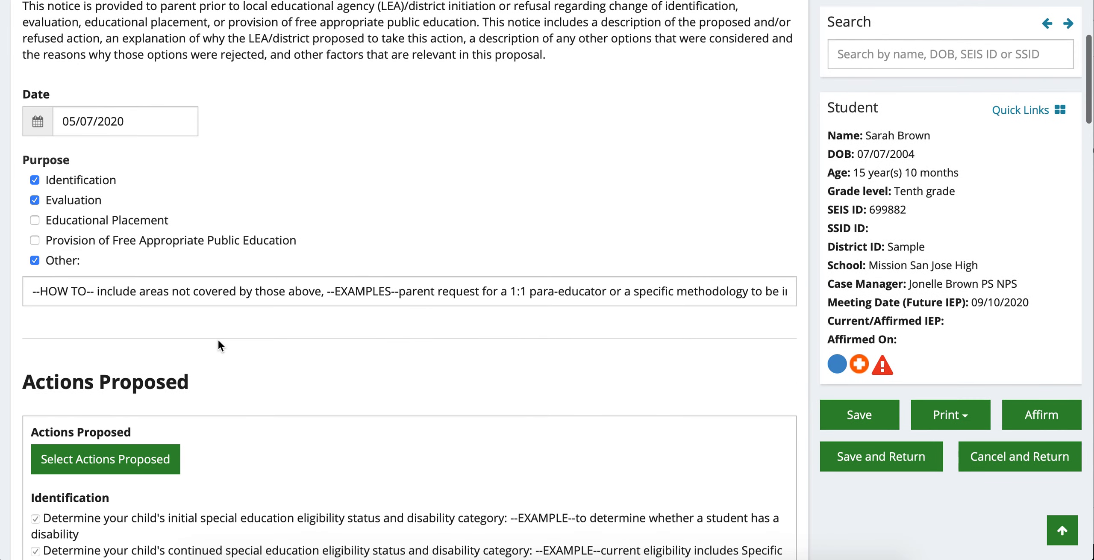
scroll(217, 339, "down", 4)
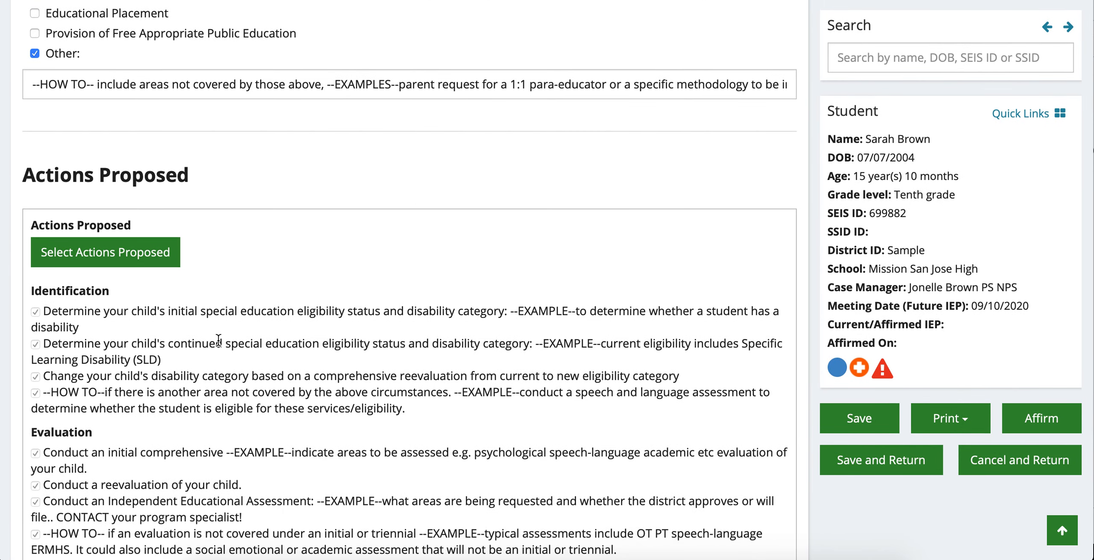
- Review the full list of proposed actions under Identification, Evaluation, Educational Placement and Provision of FAPE in the notice
scroll(218, 338, "down", 5)
scroll(218, 340, "down", 2)
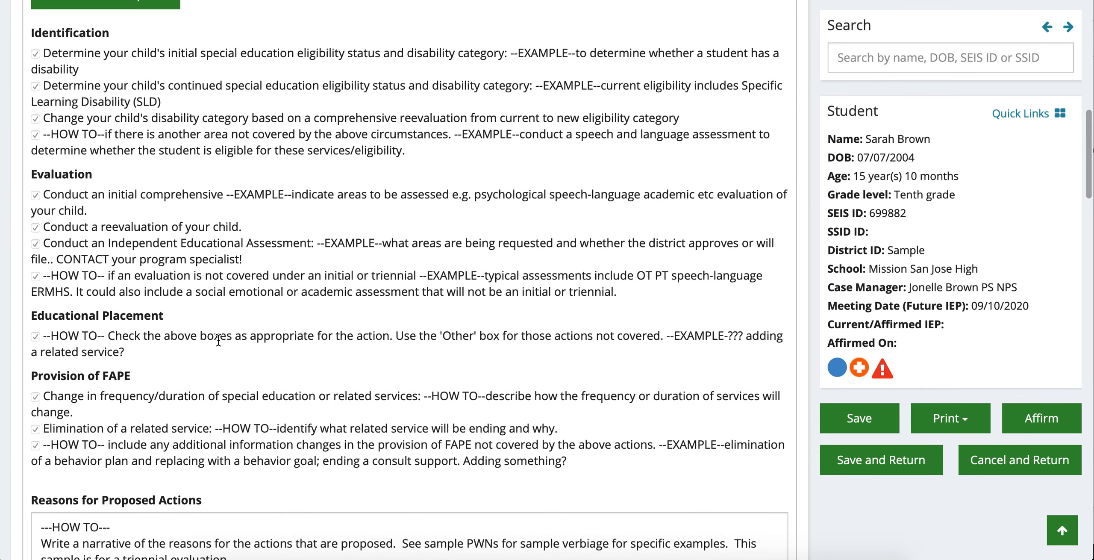
left_click_drag(34, 32, 586, 467)
scroll(124, 60, "up", 2)
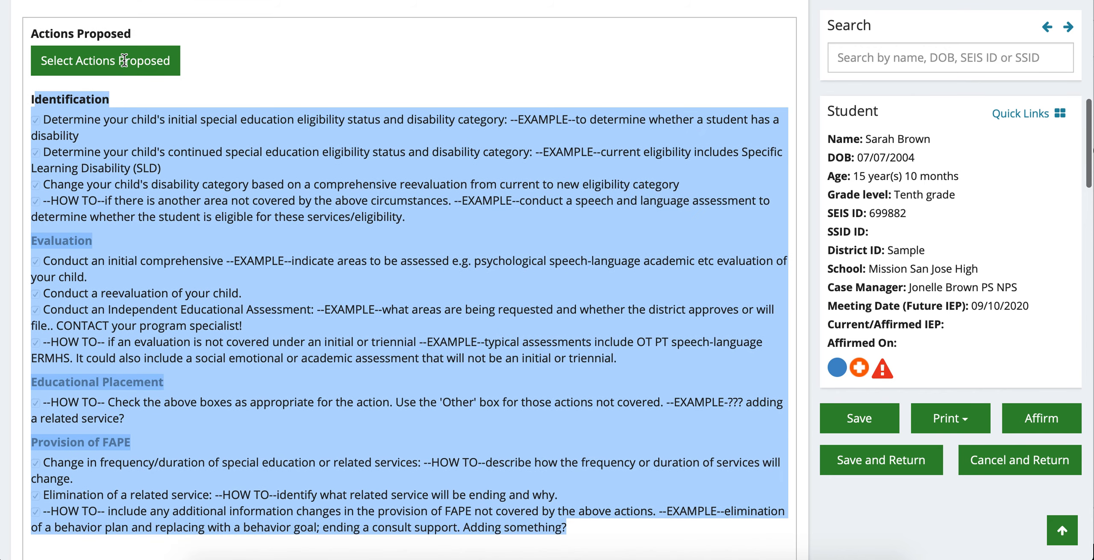
left_click(171, 133)
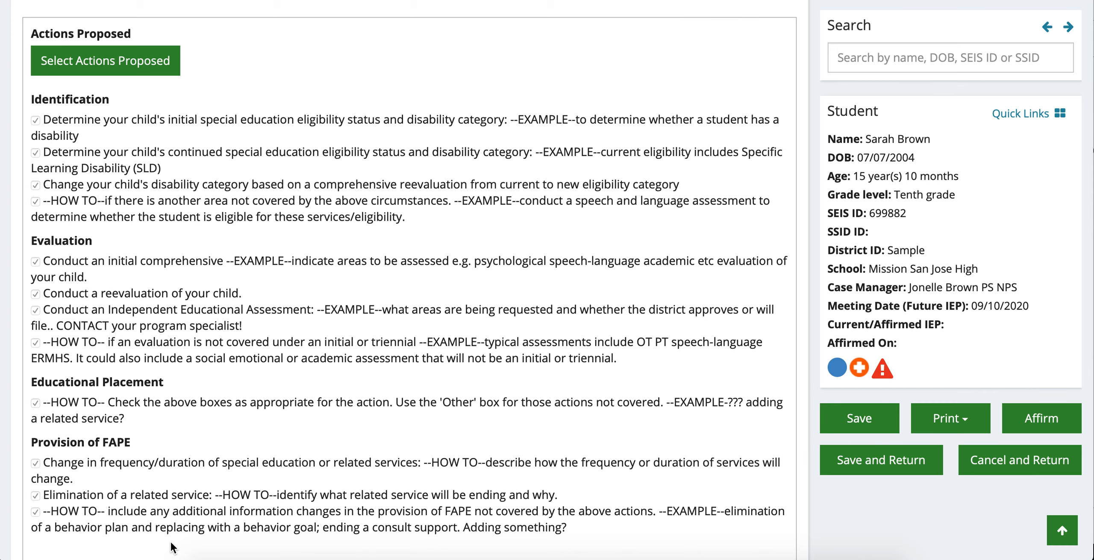
scroll(171, 546, "down", 2)
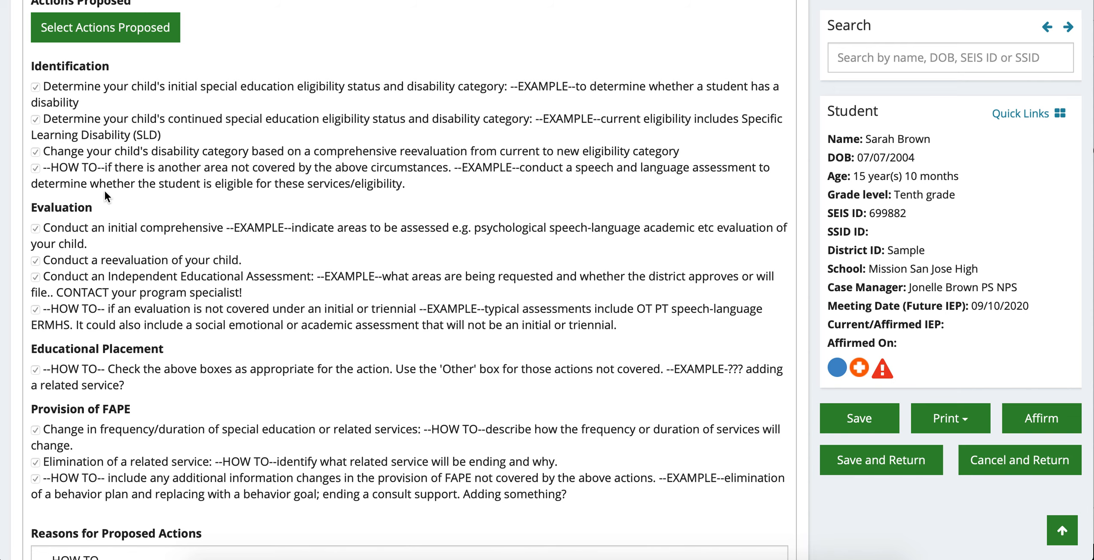
- Read the how-to and example text in Reasons for Proposed Actions, consulting the sample Prior Written Notice PDF for comparison
scroll(104, 192, "down", 10)
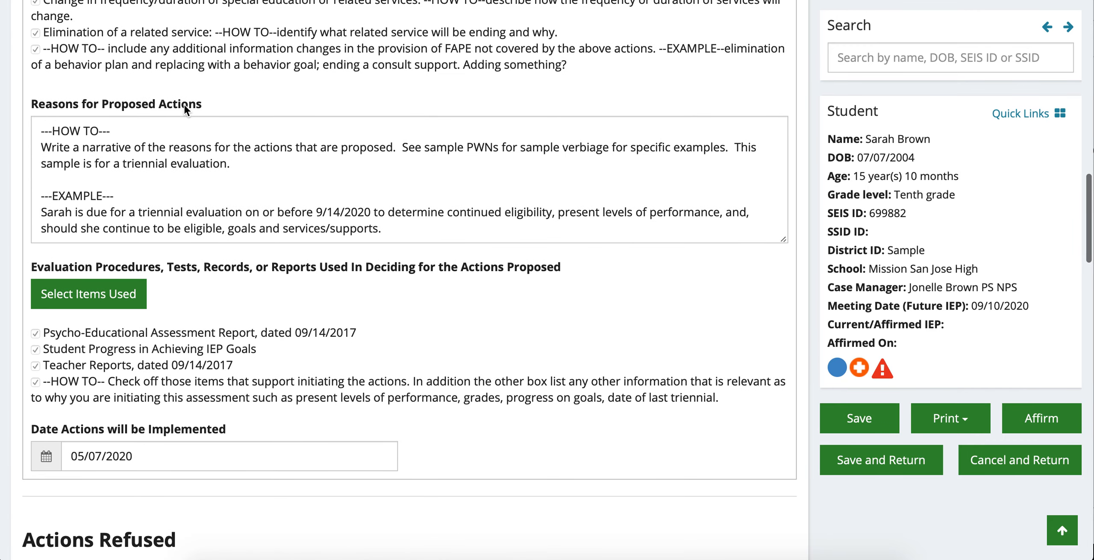
left_click(1087, 510)
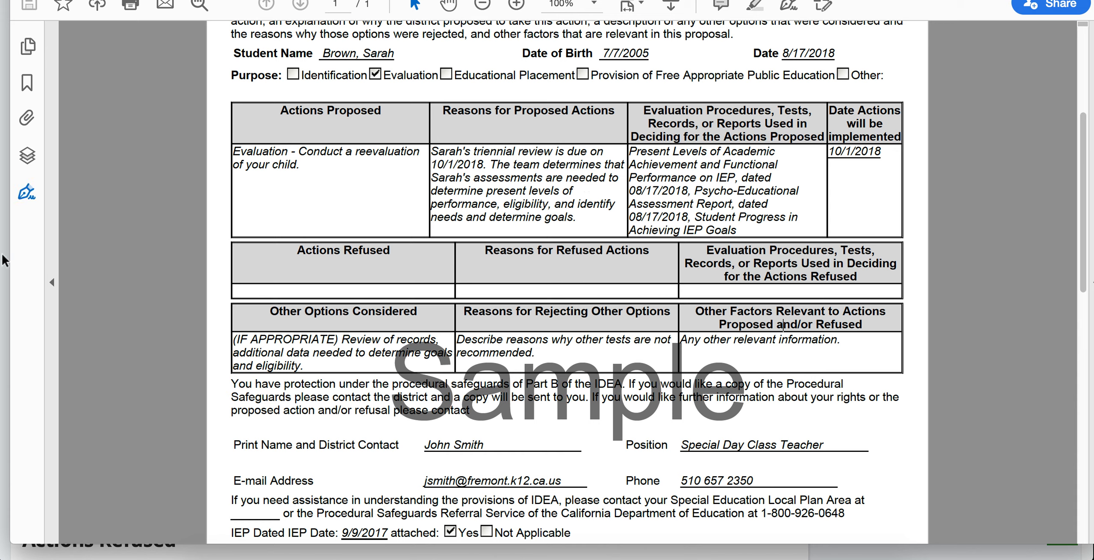
key("ctrl+w")
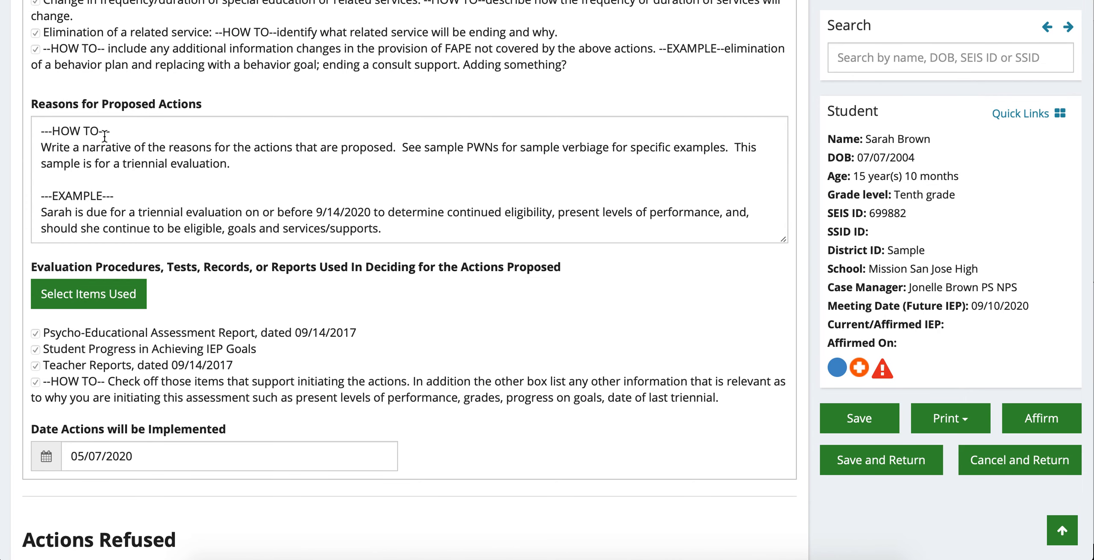
left_click_drag(41, 126, 414, 240)
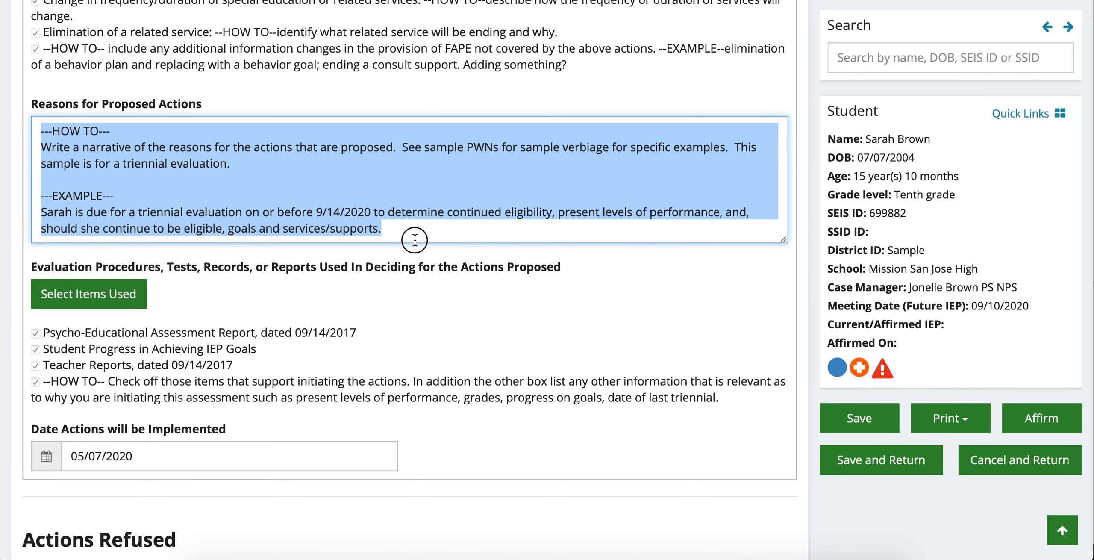
left_click(354, 194)
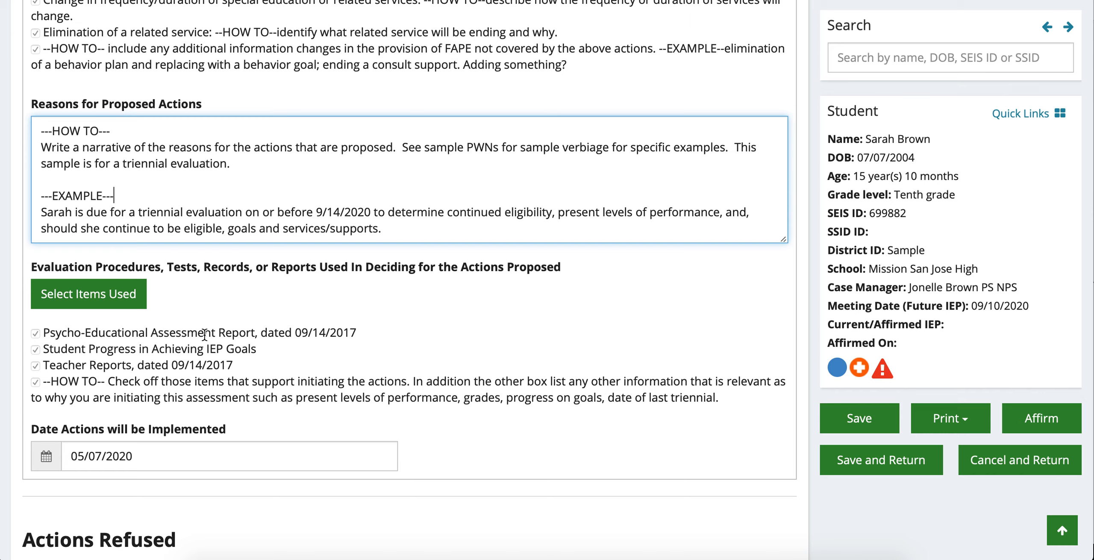
- Open the items used in deciding for the proposed actions and examine the available assessments, records and reports
left_click(100, 294)
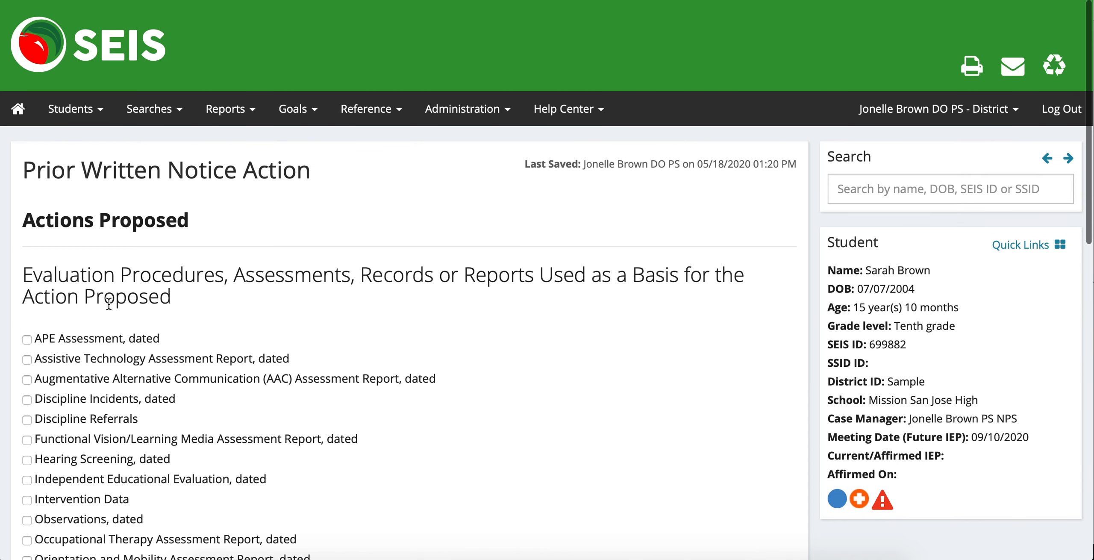
scroll(160, 273, "down", 8)
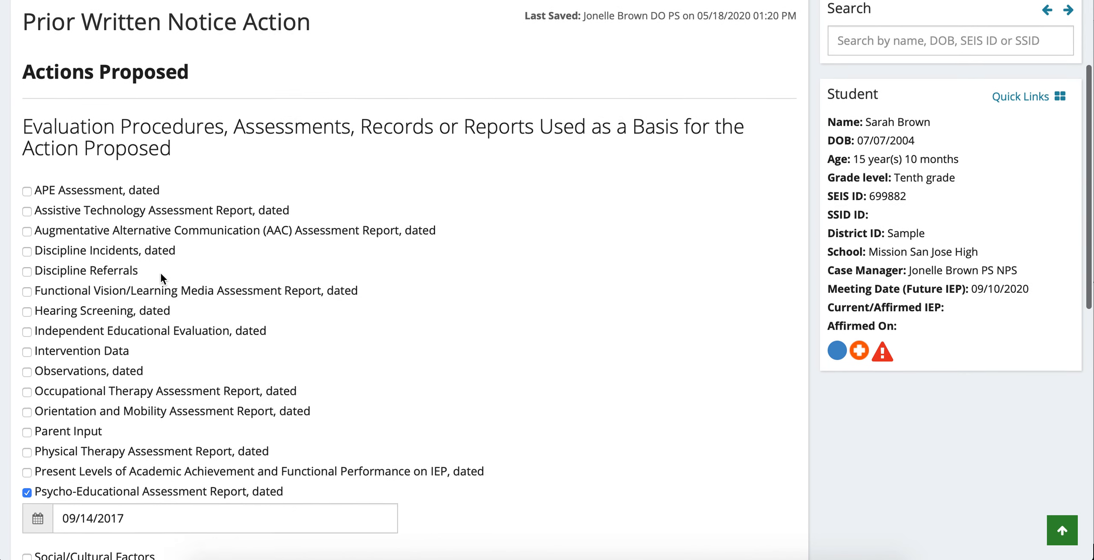
scroll(161, 271, "down", 5)
scroll(160, 271, "up", 8)
scroll(161, 272, "up", 1)
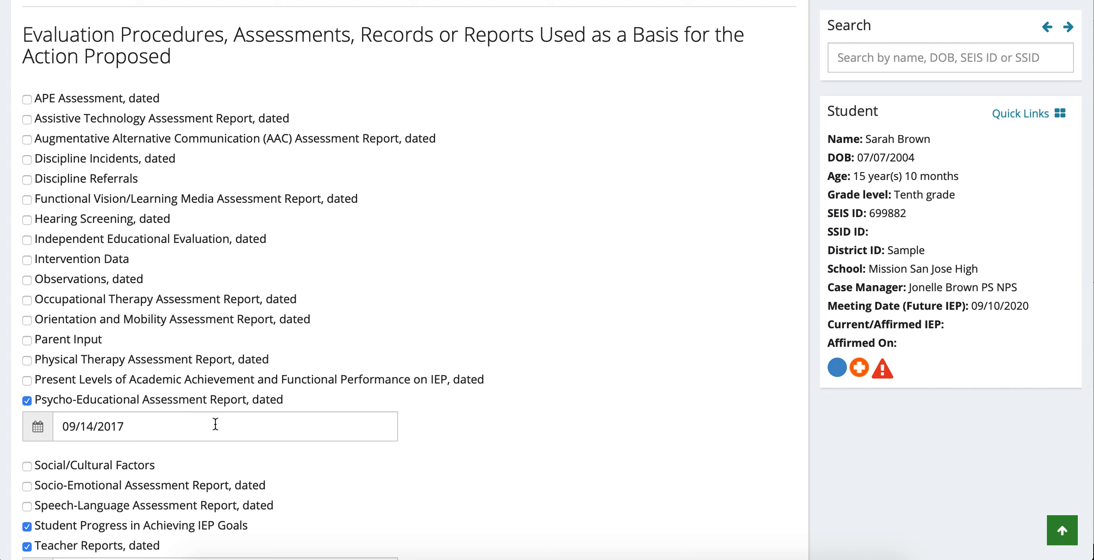
scroll(231, 279, "down", 1)
scroll(232, 283, "down", 3)
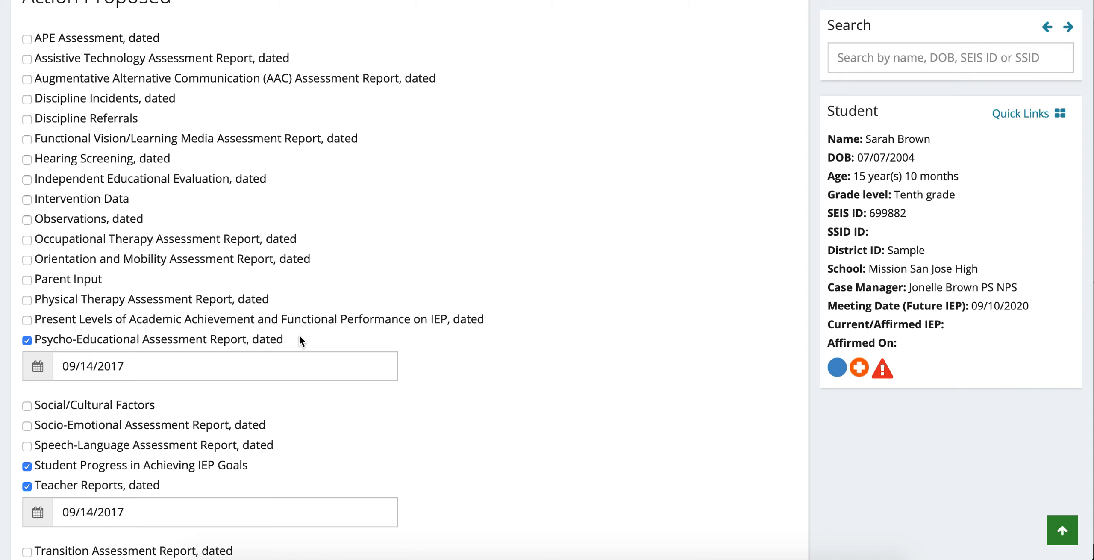
- Check the Psycho-Educational Assessment Report date, the Teacher Reports entry and the Others guidance, and save the items used
left_click(172, 365)
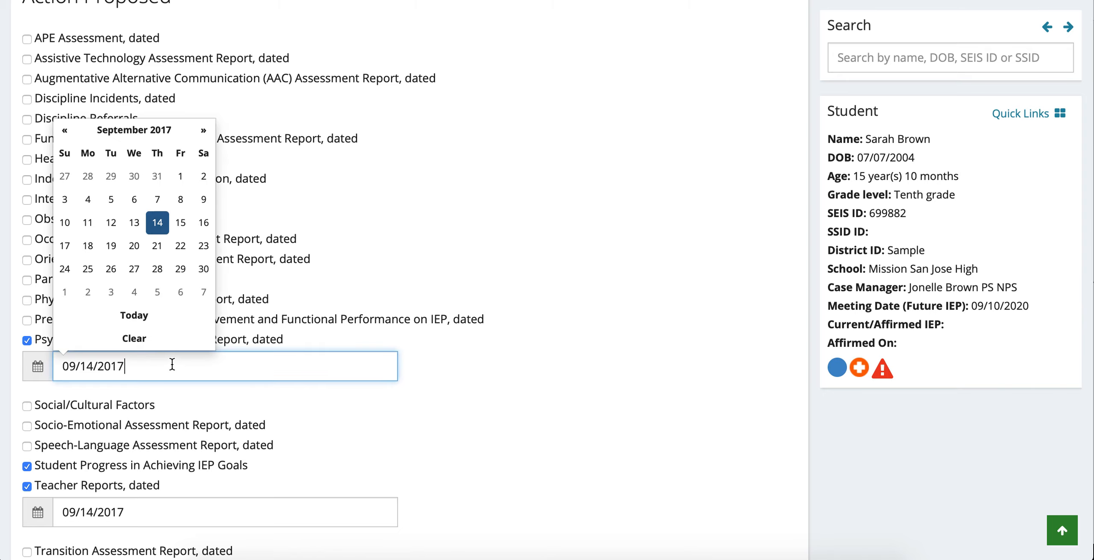
left_click(195, 409)
scroll(195, 409, "down", 3)
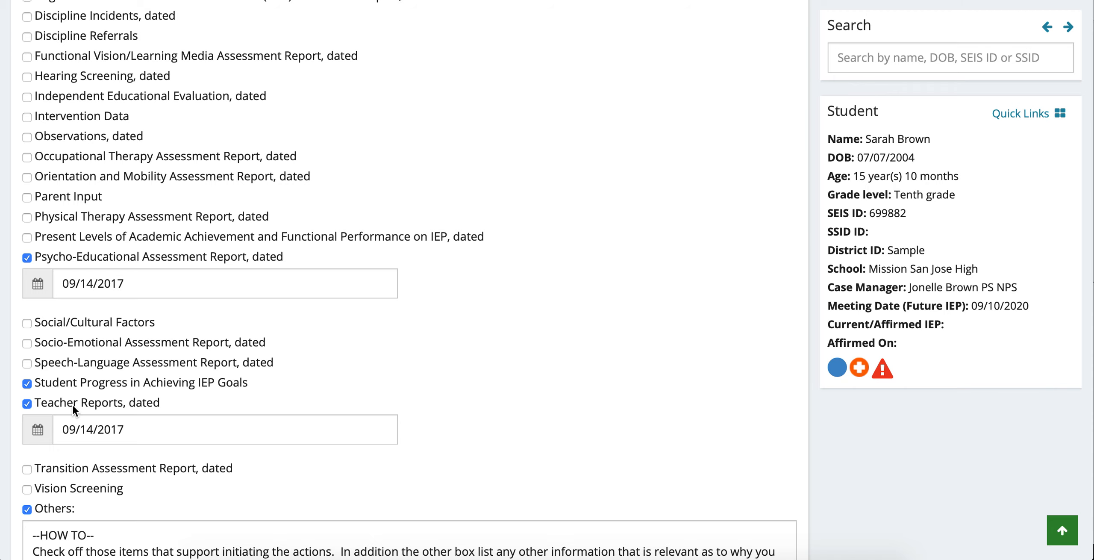
scroll(205, 405, "down", 3)
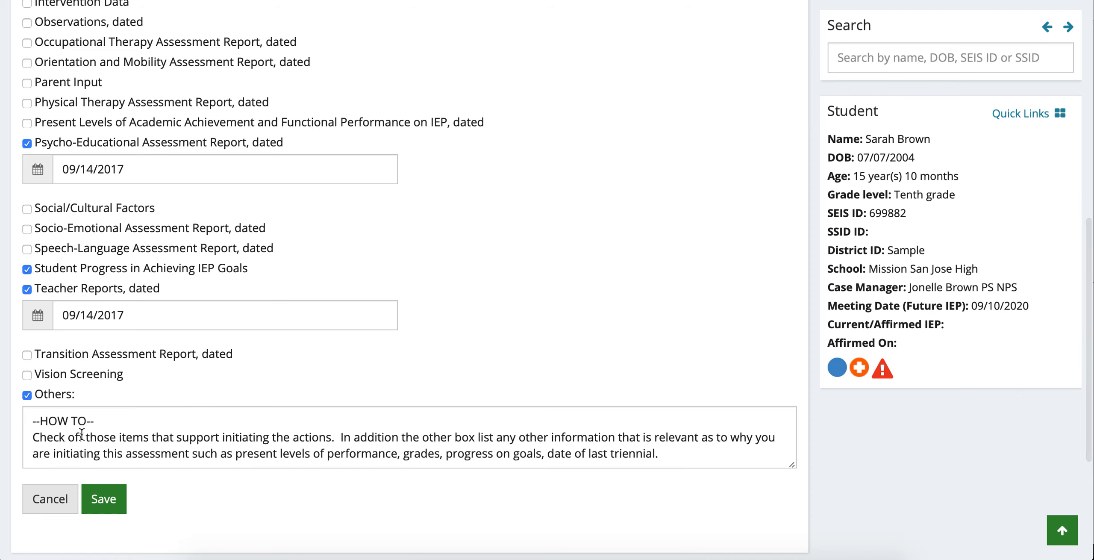
scroll(182, 438, "down", 1)
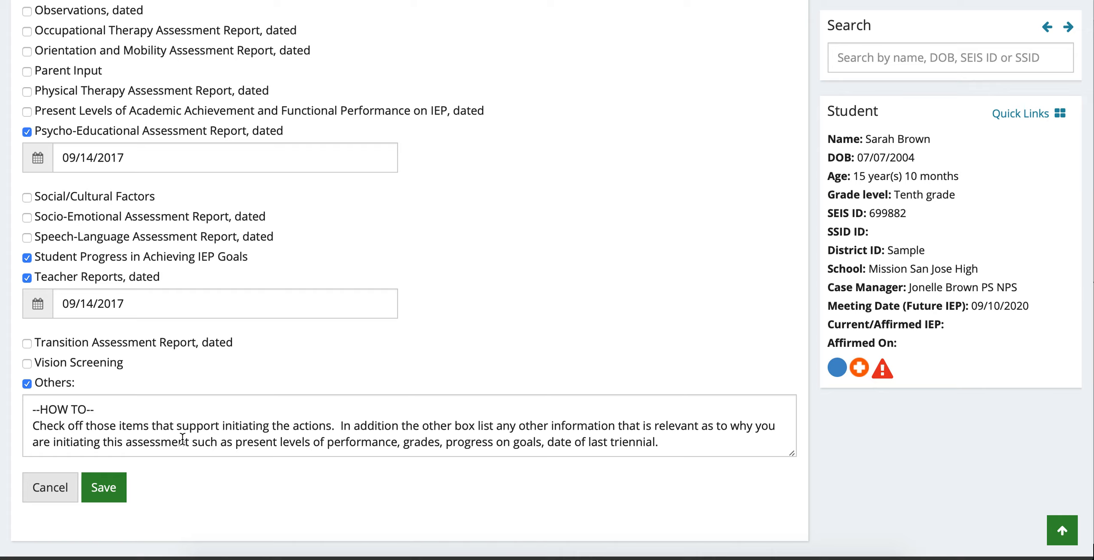
left_click(109, 495)
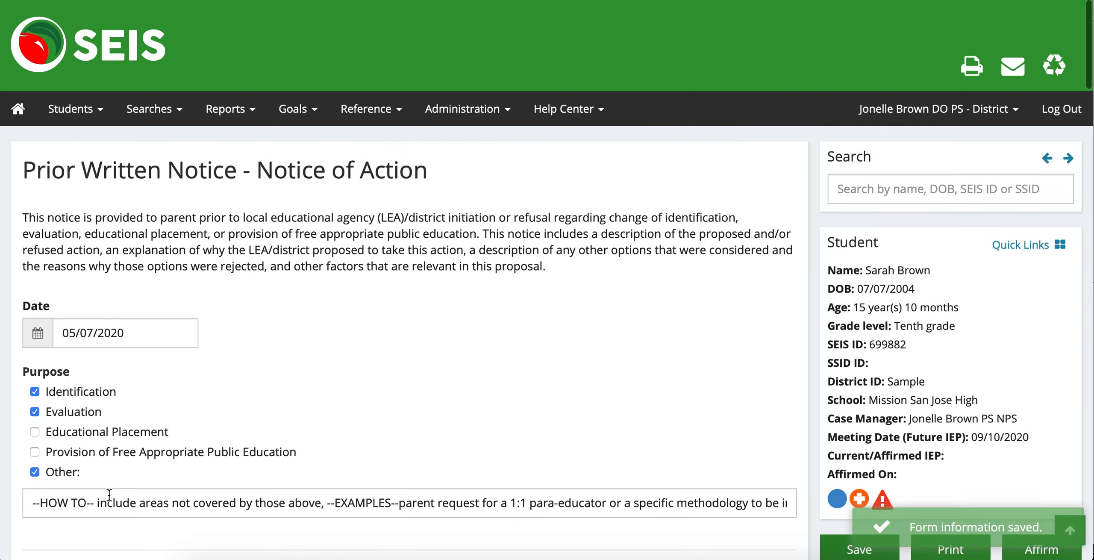
- Look over the items used and implementation date in the notice, and the summary of actions under Actions Refused
scroll(109, 495, "down", 20)
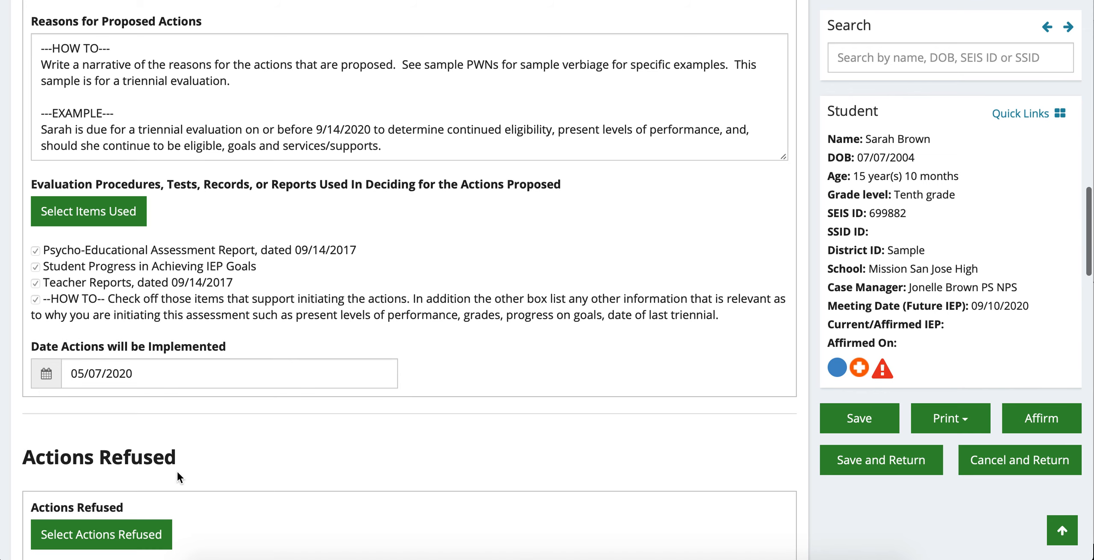
scroll(176, 470, "down", 5)
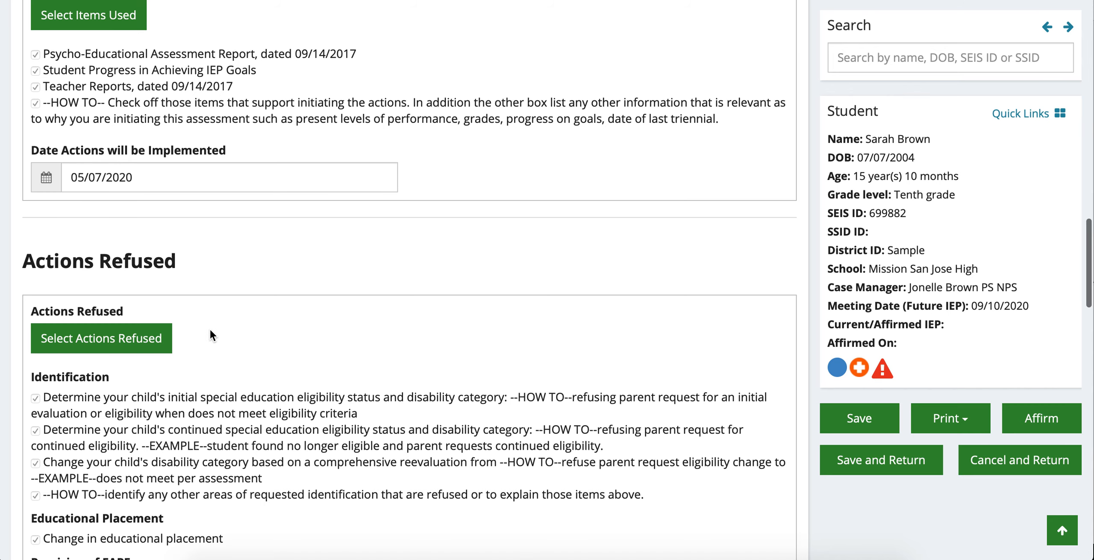
scroll(210, 329, "down", 3)
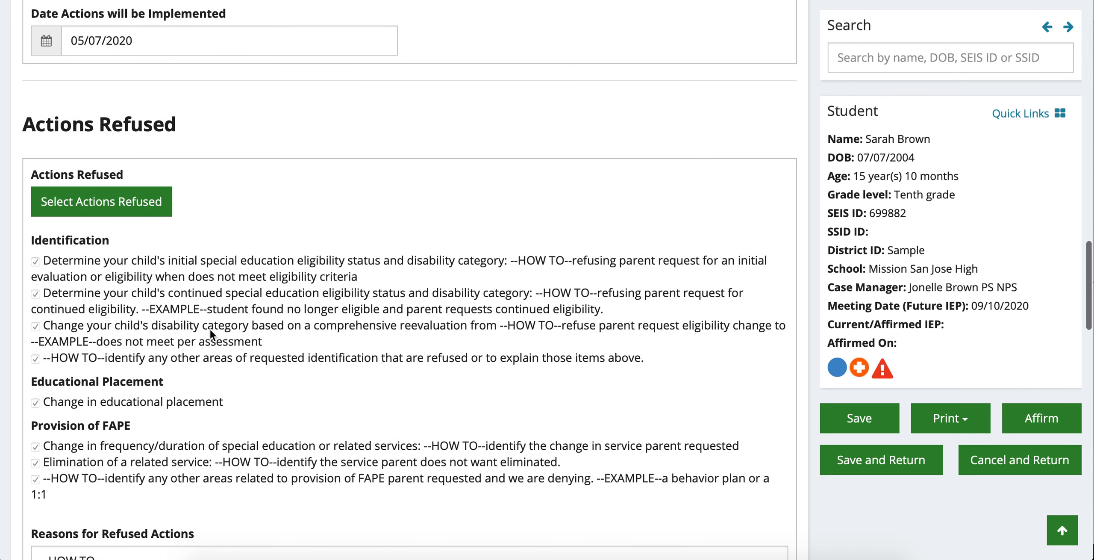
- Open the Actions Refused selections and skim all categories from Identification to Provision of FAPE
left_click(108, 209)
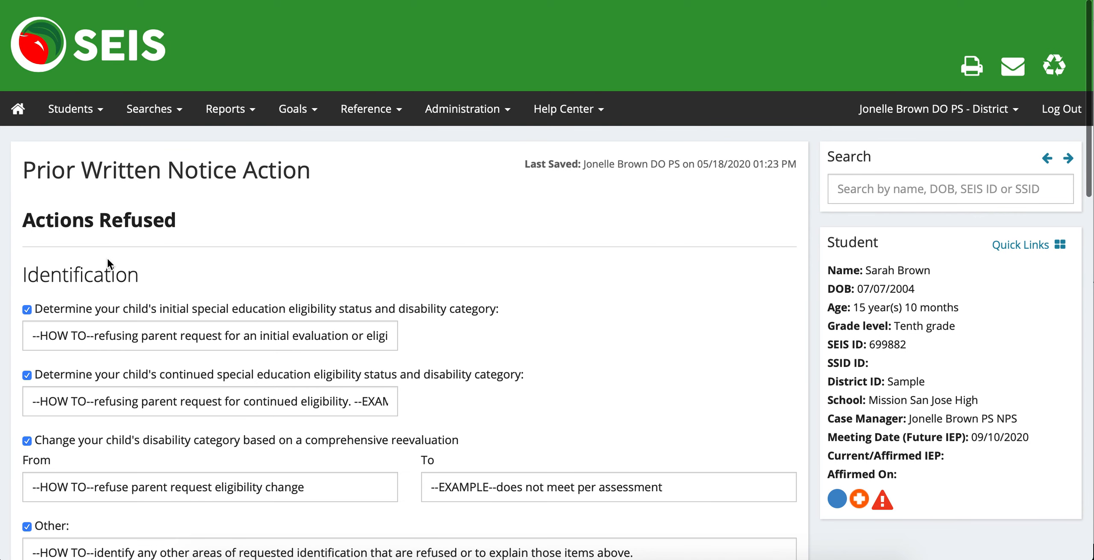
scroll(107, 258, "down", 7)
scroll(107, 256, "down", 10)
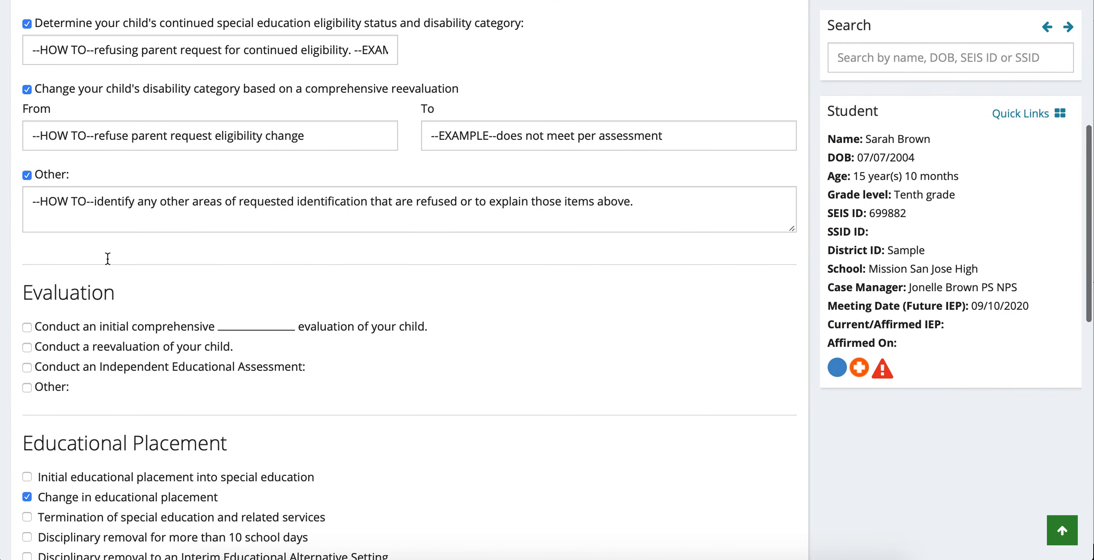
scroll(107, 256, "down", 7)
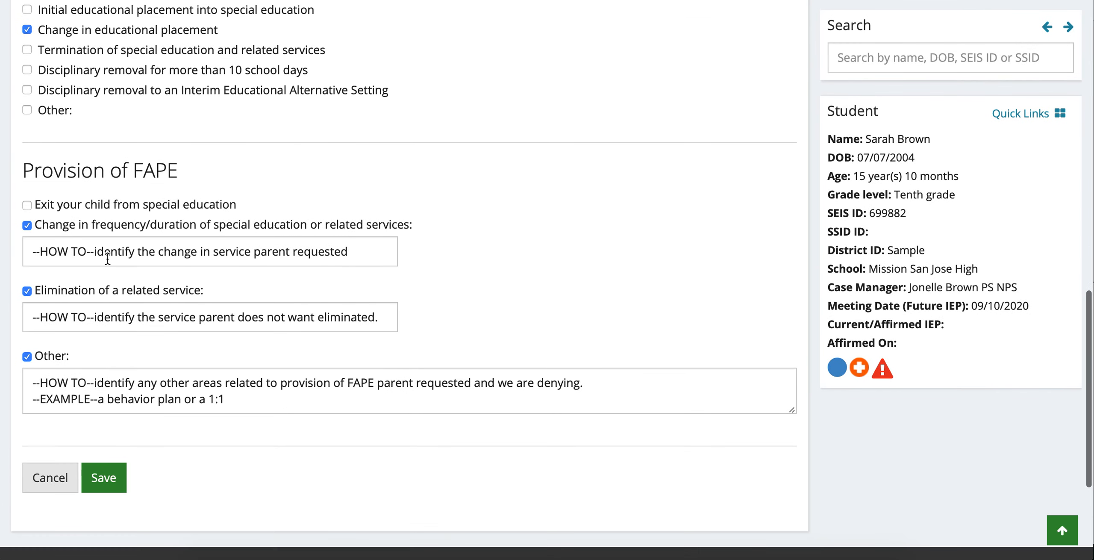
scroll(107, 258, "up", 18)
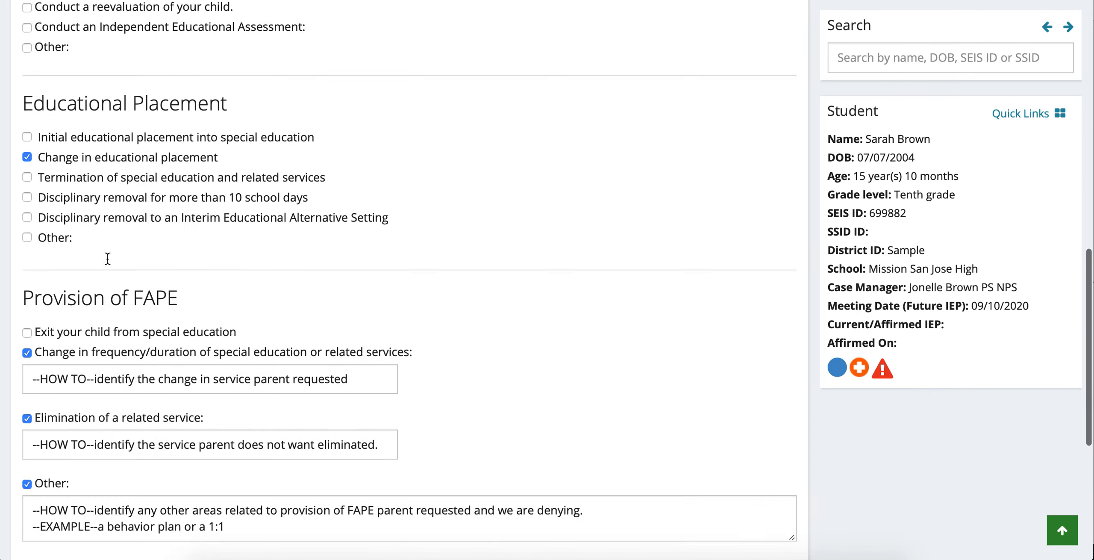
scroll(107, 258, "up", 6)
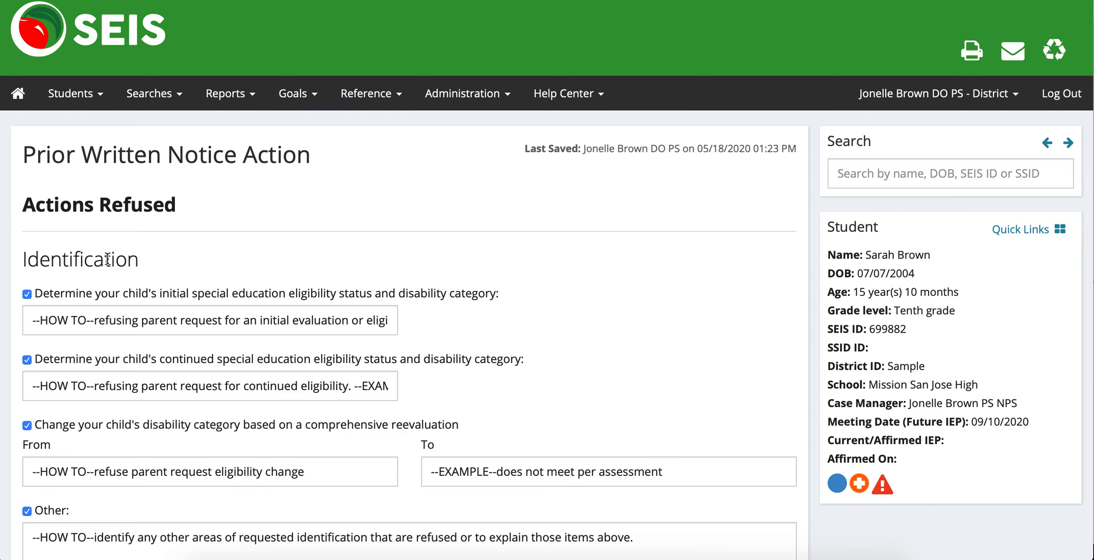
- Read the full how-to texts for refusing initial and continued eligibility under Identification in Actions Refused
scroll(108, 258, "down", 3)
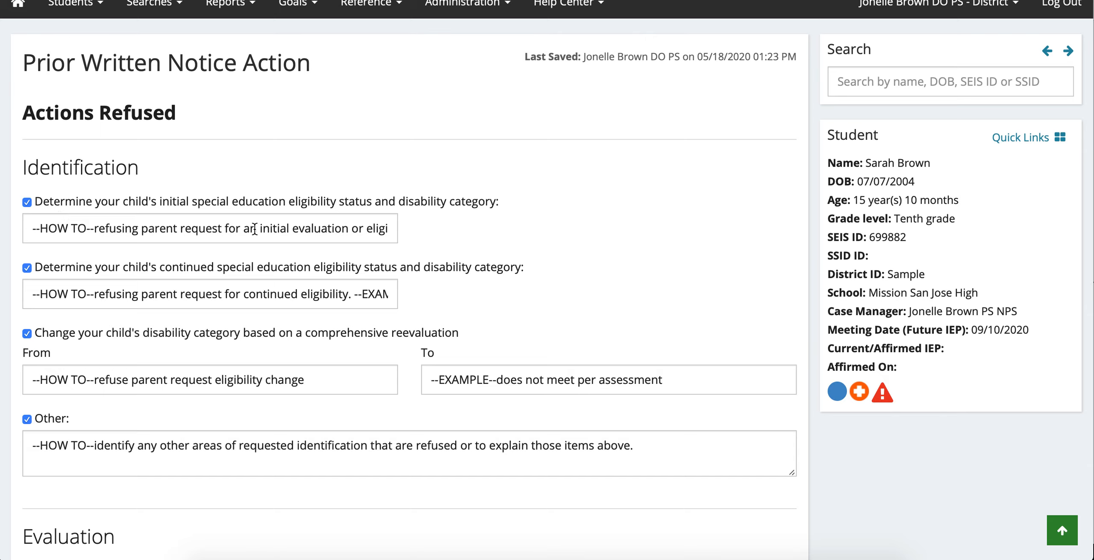
left_click_drag(304, 229, 391, 232)
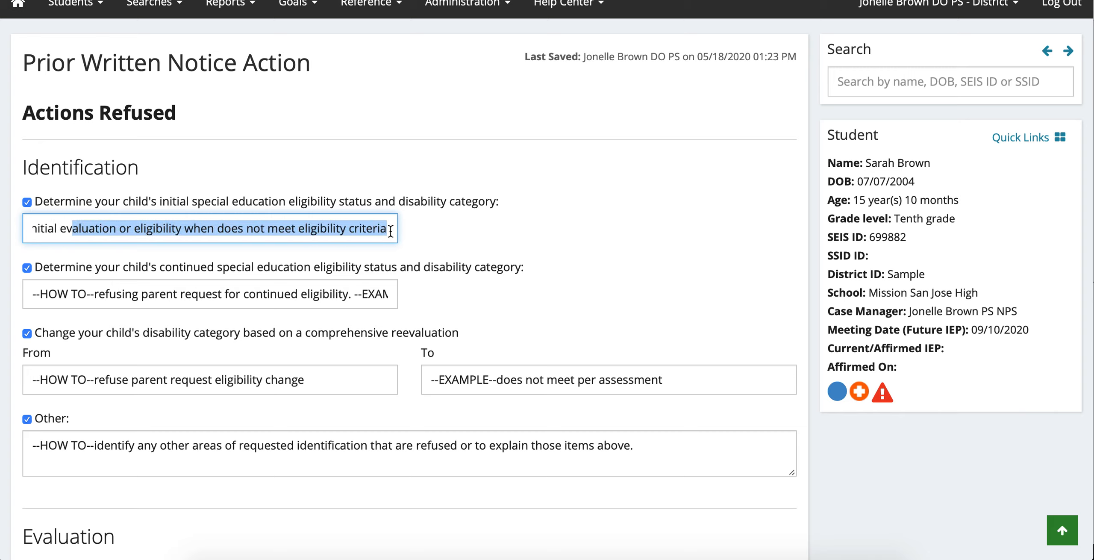
left_click(297, 228)
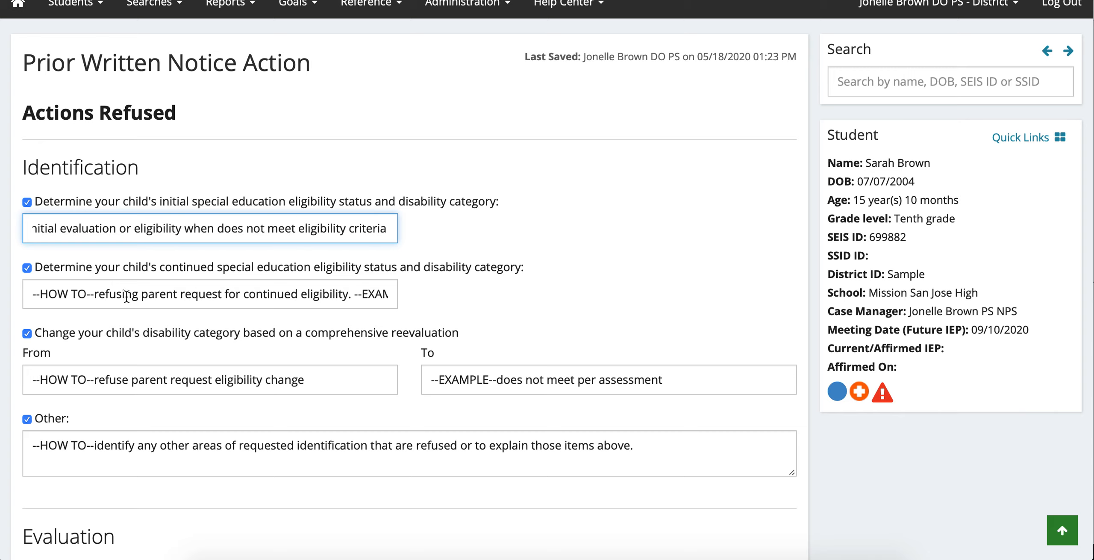
left_click_drag(348, 294, 391, 298)
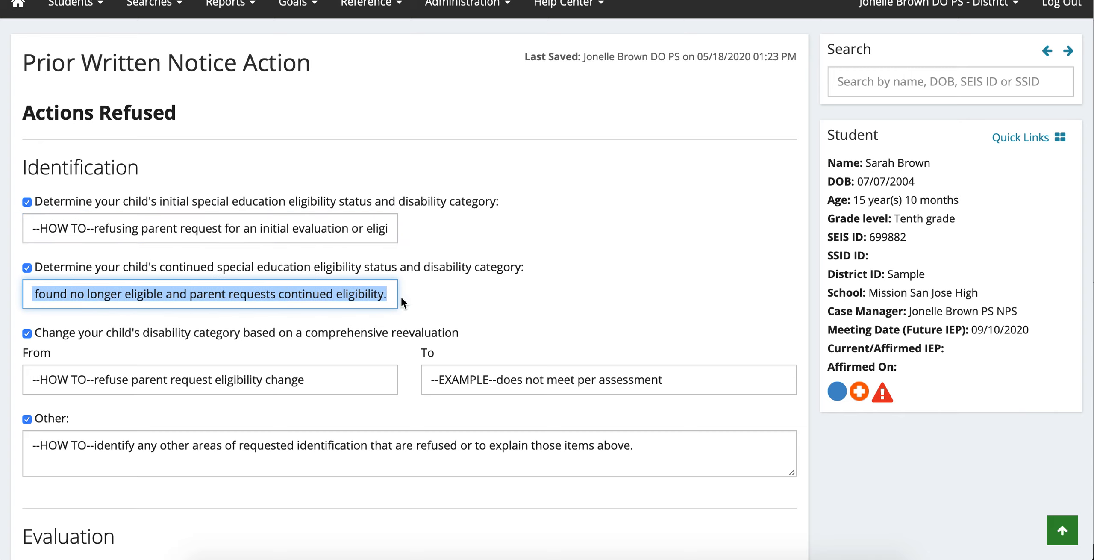
left_click(197, 297)
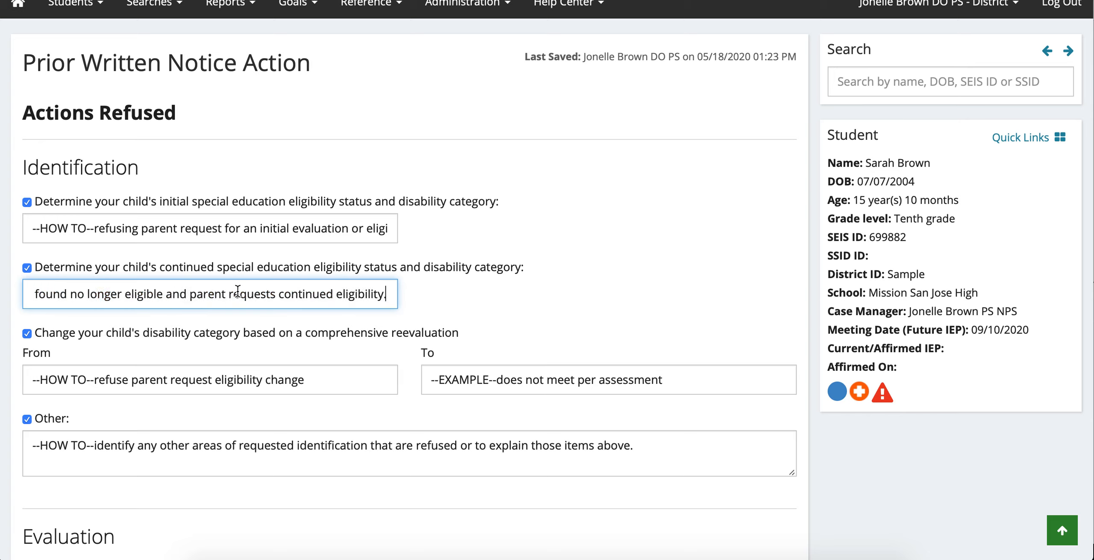
left_click(396, 293)
scroll(214, 449, "down", 1)
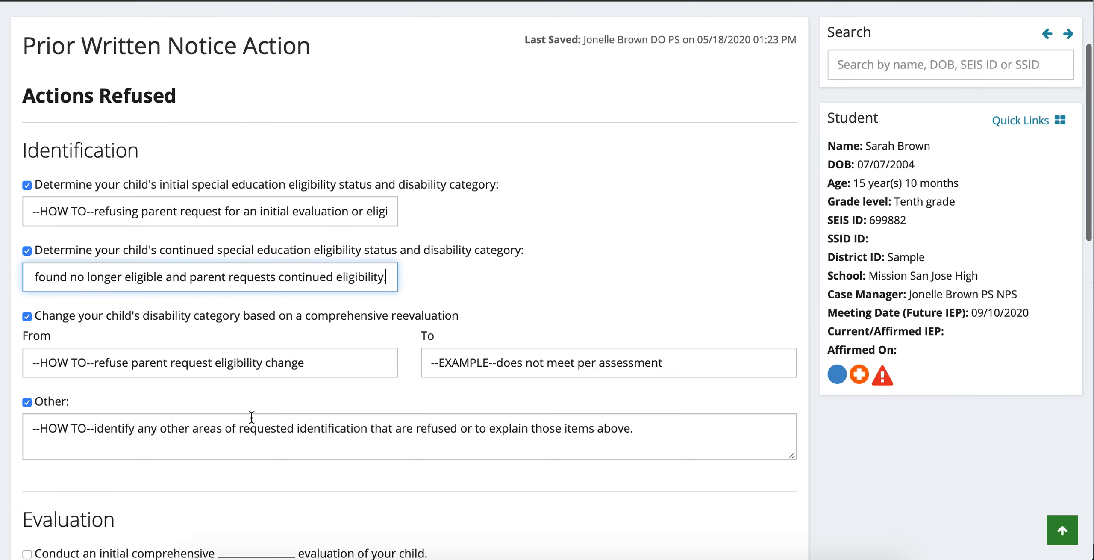
- Review the remaining refused-action choices from Identification through Provision of FAPE, including their how-to texts, and save the Actions Refused selections
scroll(251, 416, "down", 6)
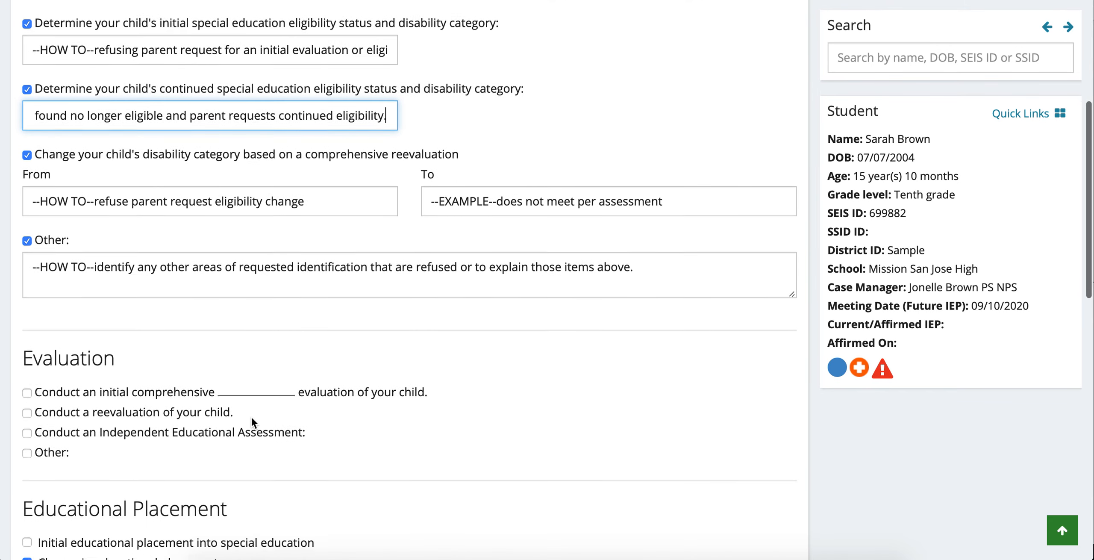
scroll(251, 417, "down", 3)
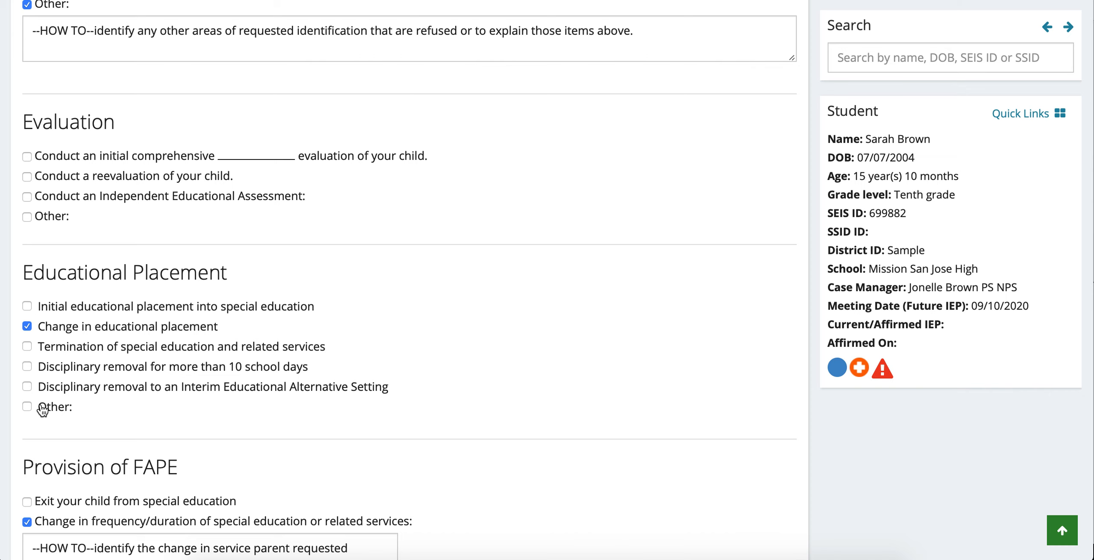
scroll(115, 418, "down", 4)
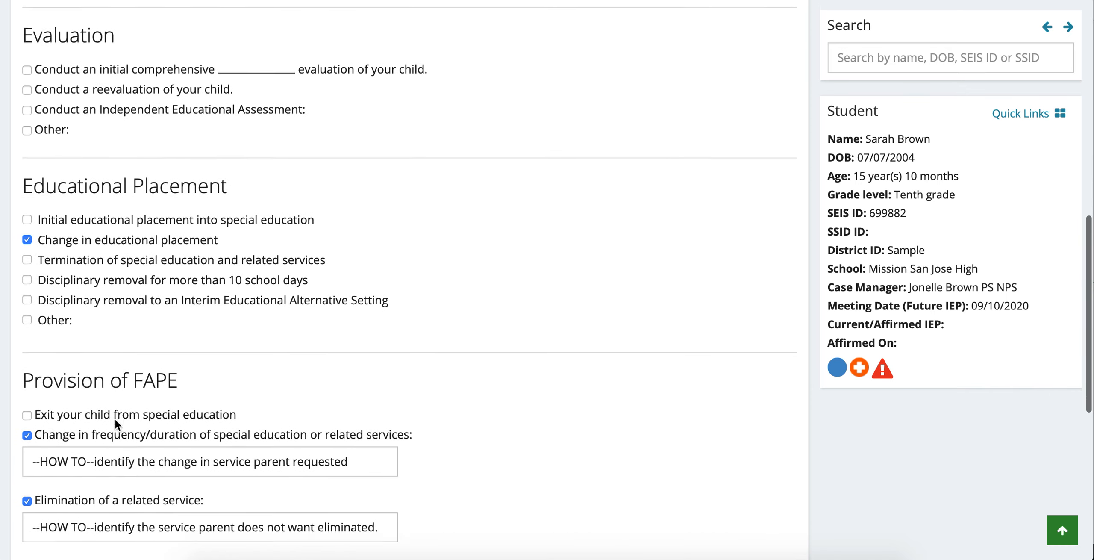
scroll(115, 418, "down", 3)
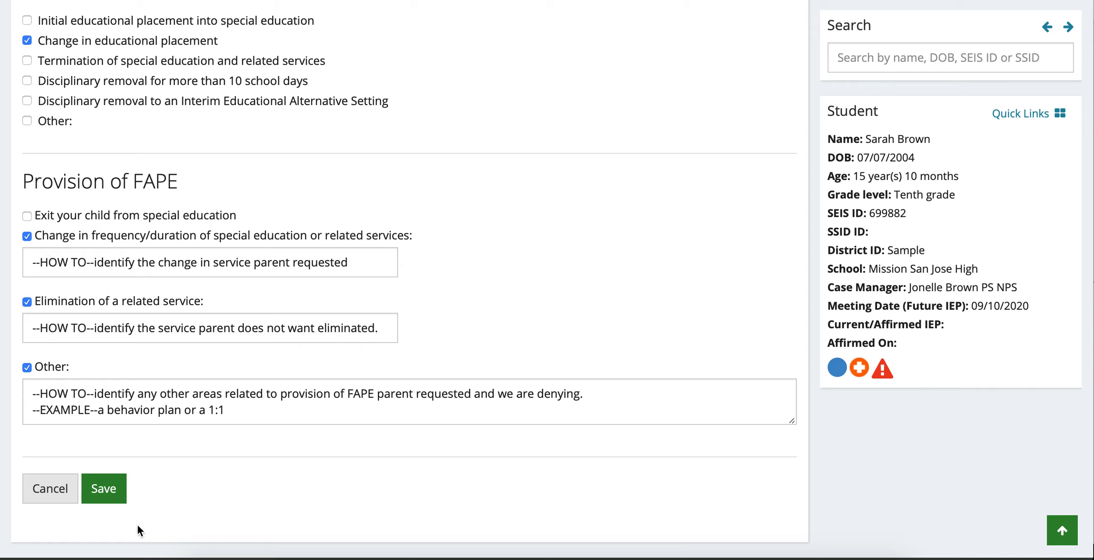
left_click(117, 497)
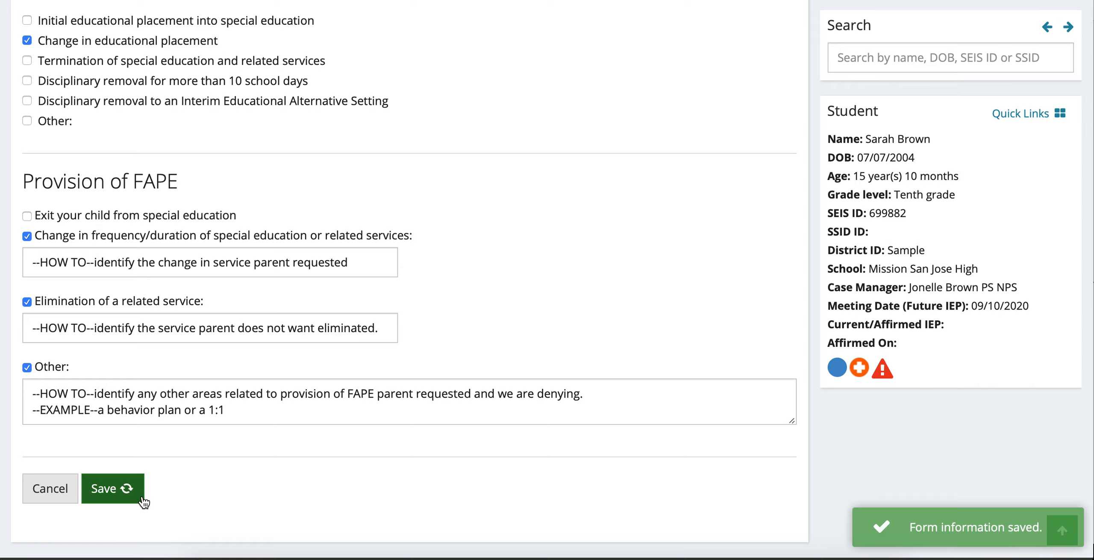
- Go over the Actions Refused summary in the notice, from Identification to Provision of FAPE, and the Reasons for Refused Actions guidance
scroll(142, 491, "down", 10)
scroll(141, 485, "down", 2)
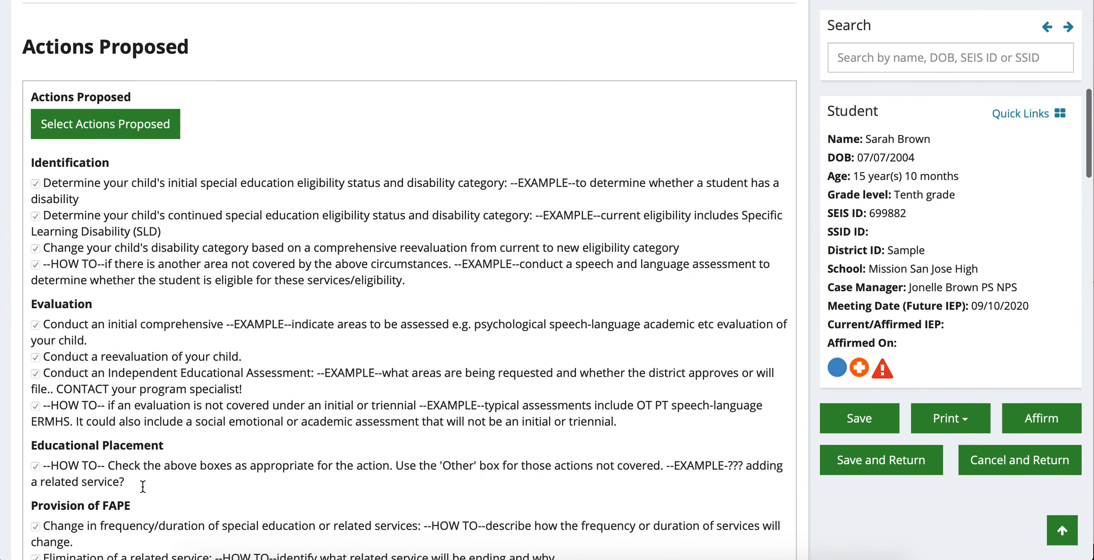
scroll(62, 209, "down", 16)
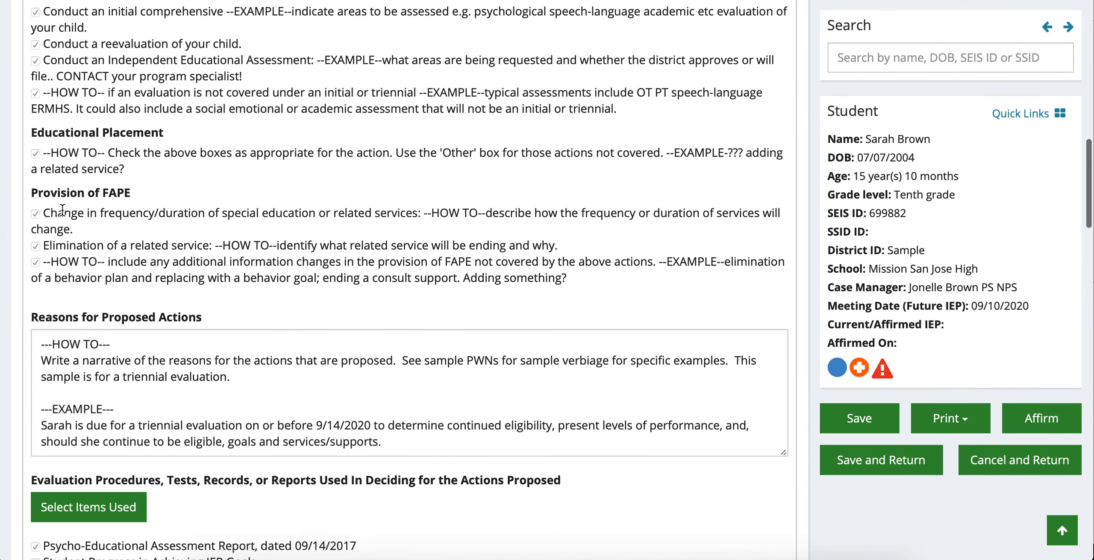
scroll(62, 209, "down", 4)
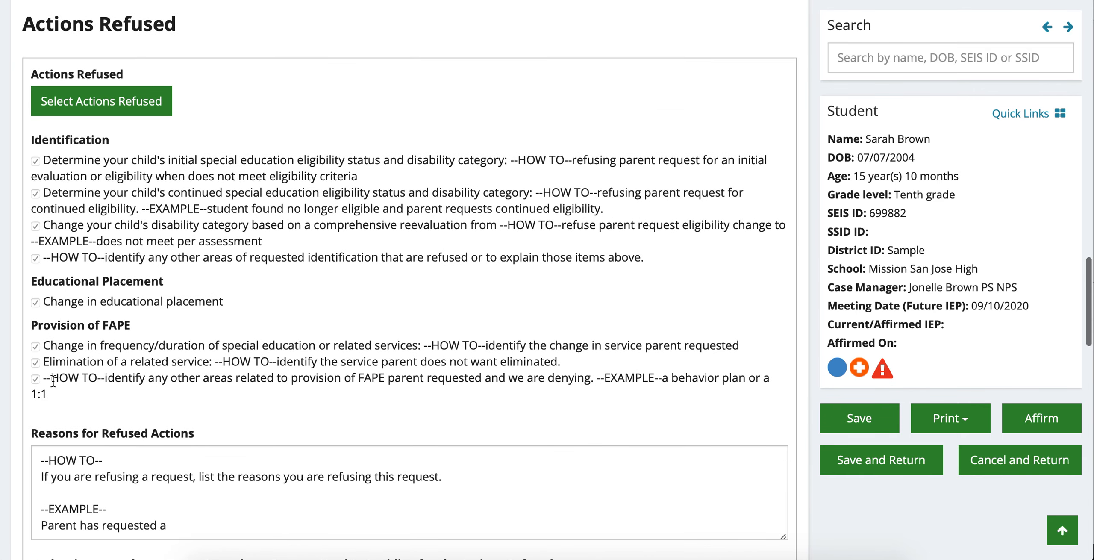
left_click_drag(51, 389, 28, 145)
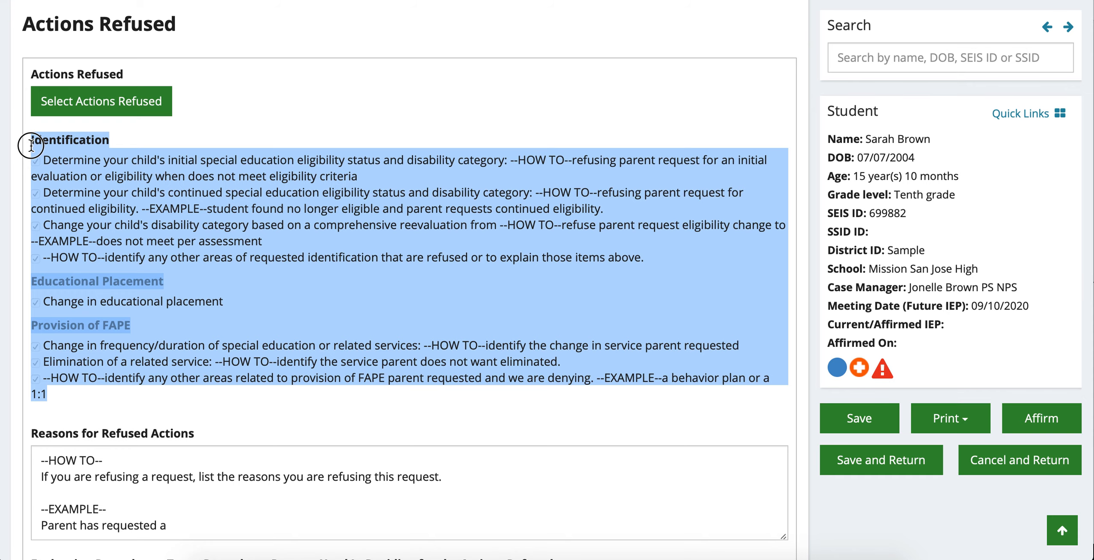
left_click(81, 184)
scroll(81, 186, "down", 1)
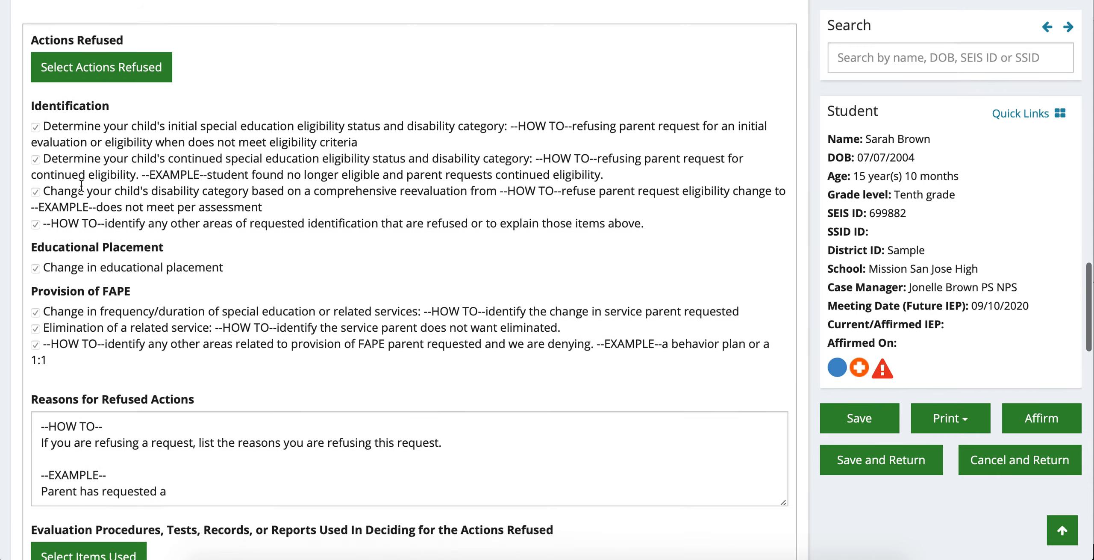
scroll(82, 185, "down", 5)
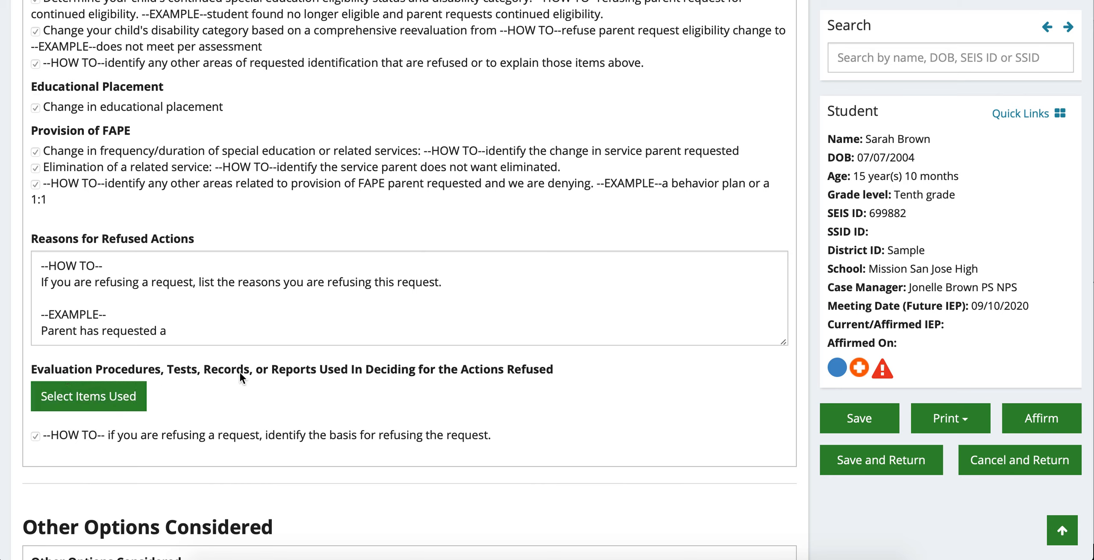
- Open the items used for the actions refused, check the report list and the Others guidance, and save the selection
left_click(130, 397)
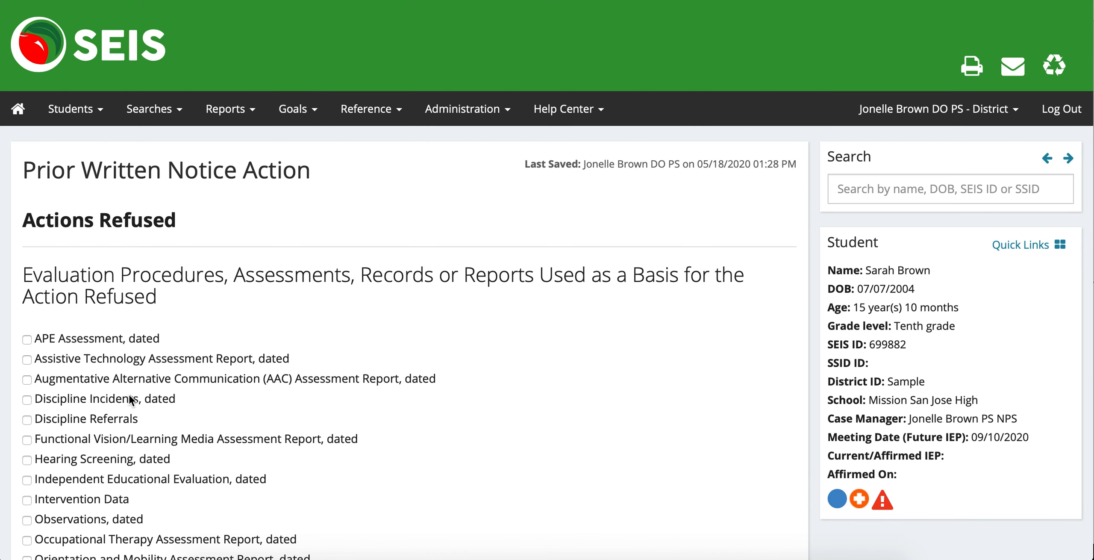
scroll(130, 399, "down", 8)
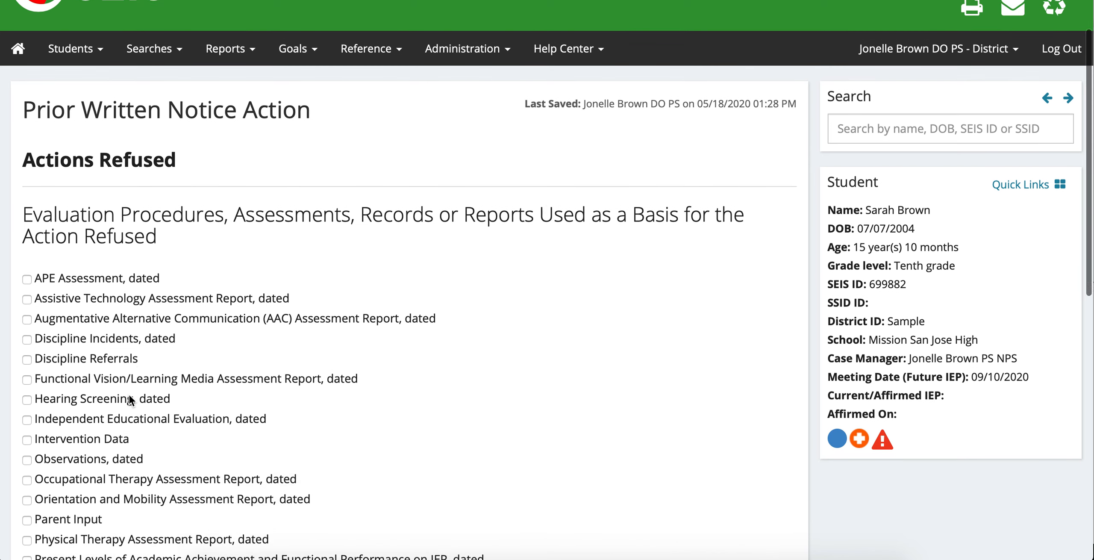
scroll(129, 399, "down", 1)
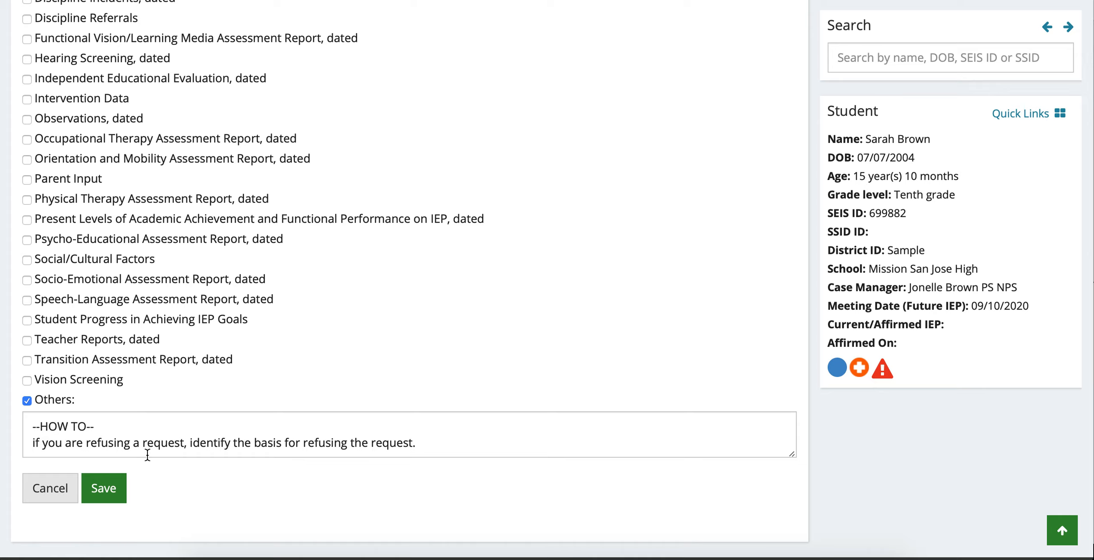
left_click(114, 490)
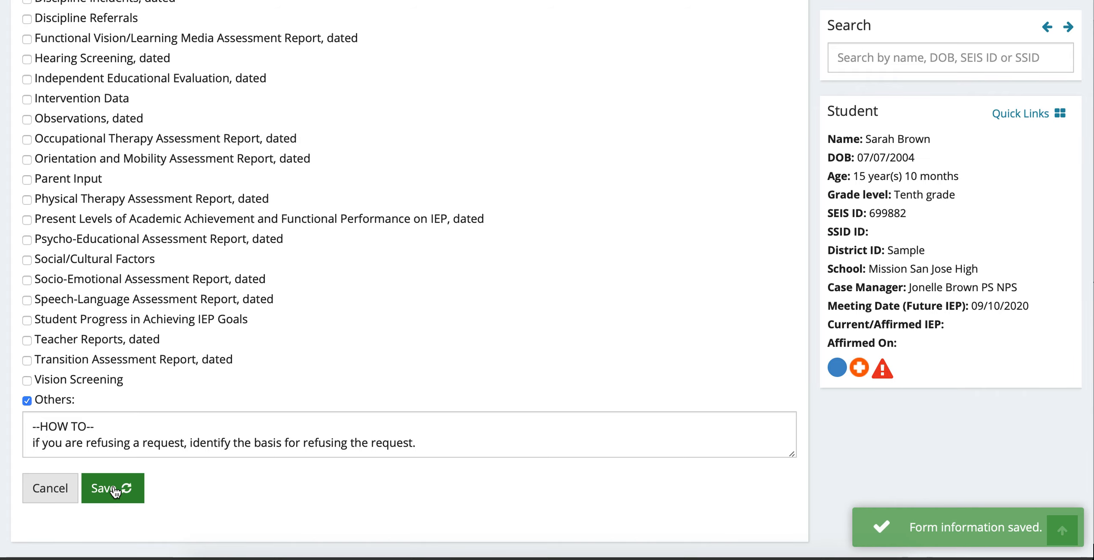
- Examine the basis for the refused actions in the notice and the guidance and example under Other Options Considered
scroll(113, 482, "down", 15)
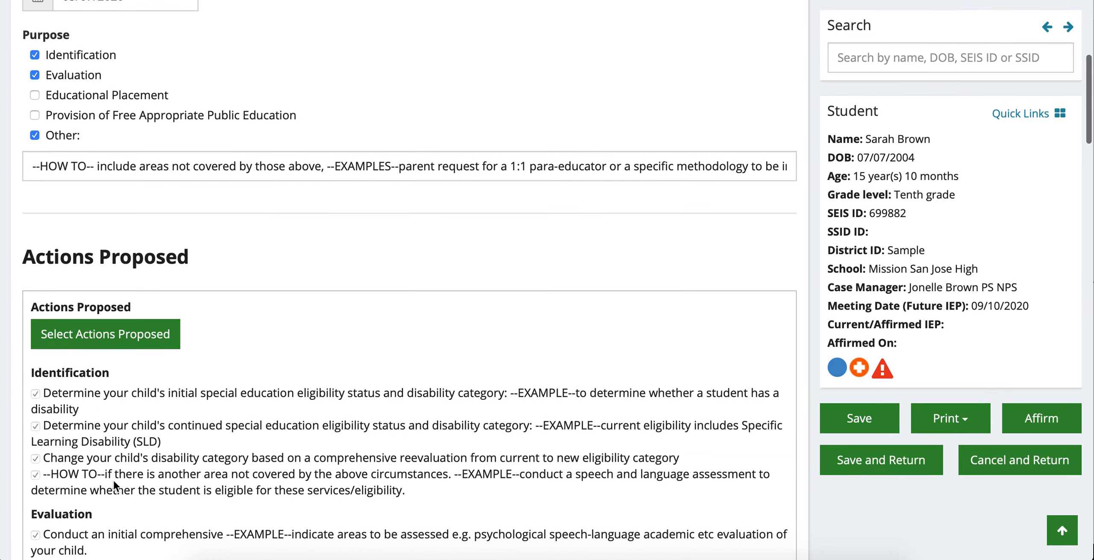
scroll(113, 480, "down", 10)
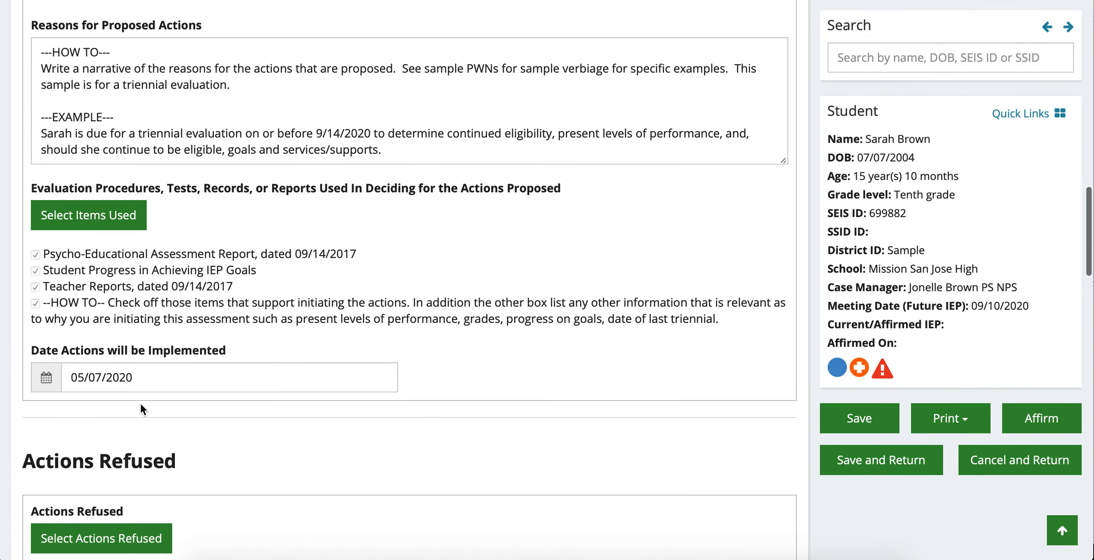
scroll(174, 434, "down", 10)
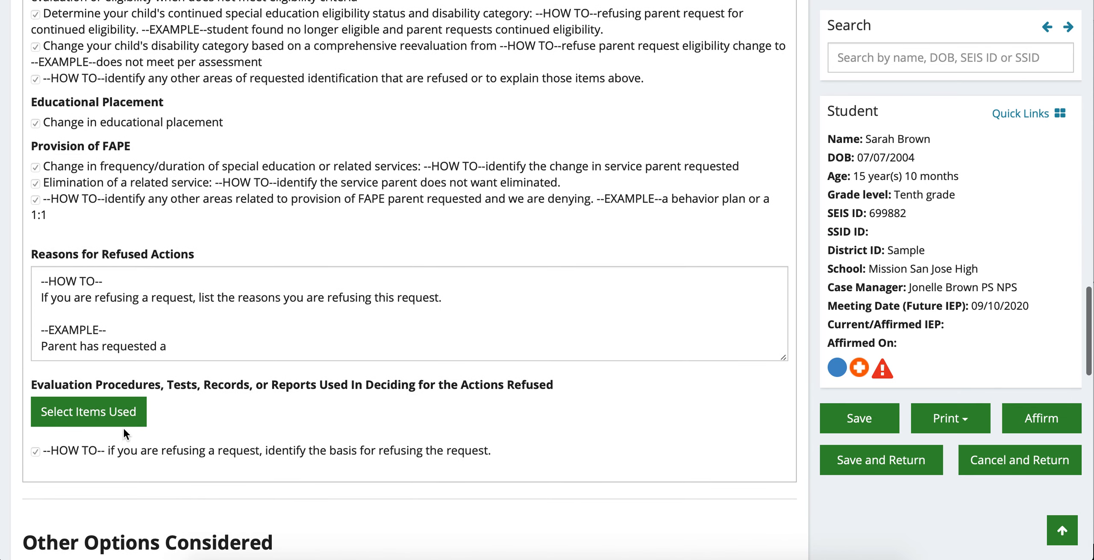
scroll(124, 427, "down", 1)
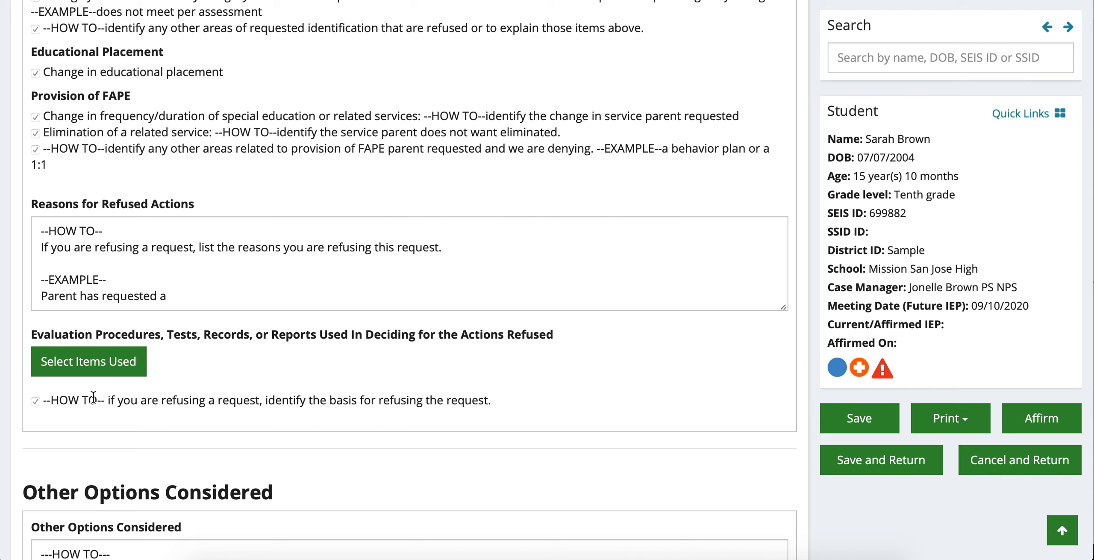
scroll(161, 478, "down", 2)
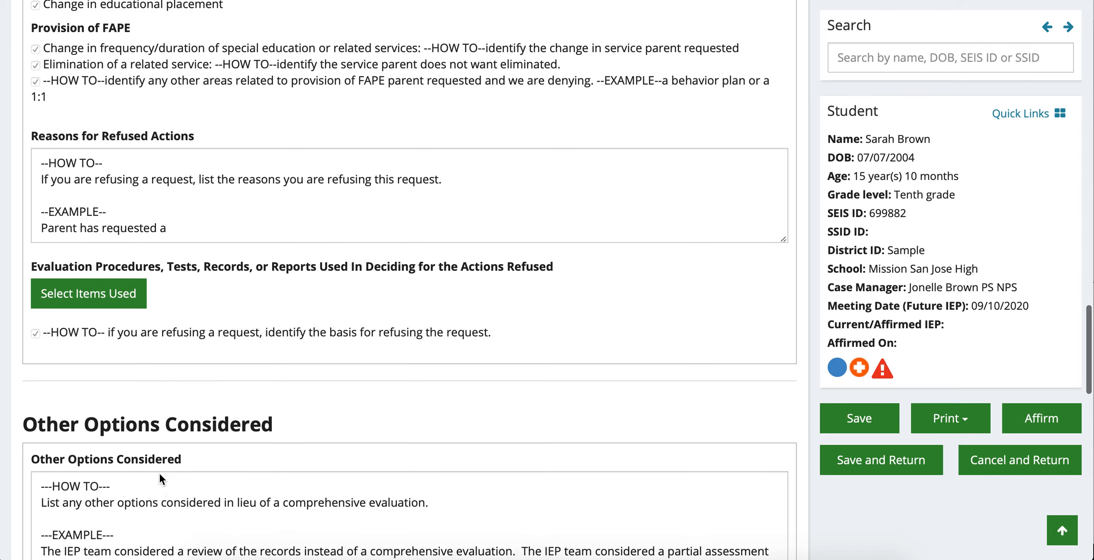
scroll(159, 479, "down", 1)
scroll(160, 474, "down", 5)
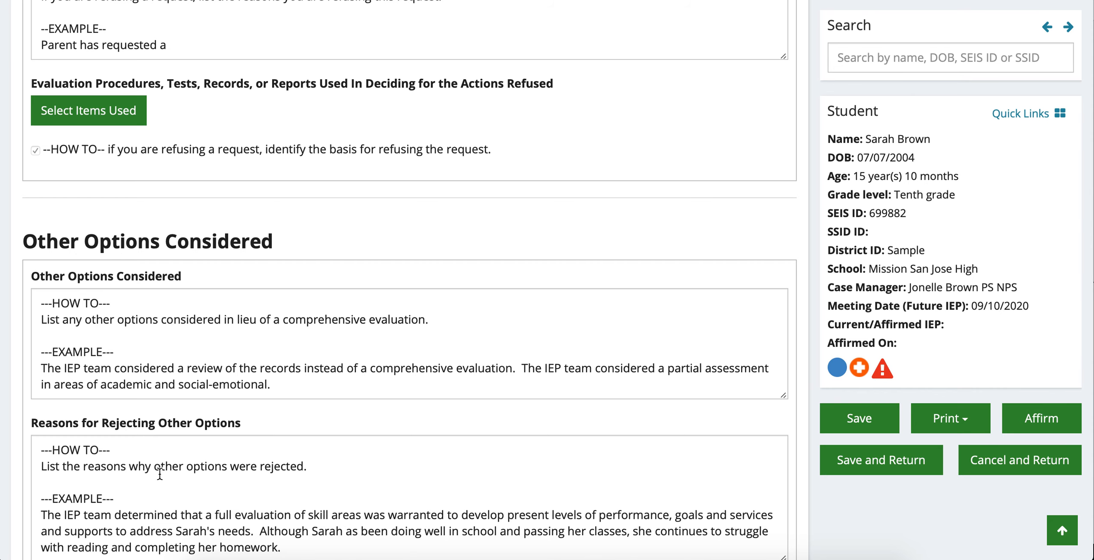
- Correct the Reasons for Rejecting Other Options example to read "has been doing well in school" and save the notice
scroll(159, 473, "down", 3)
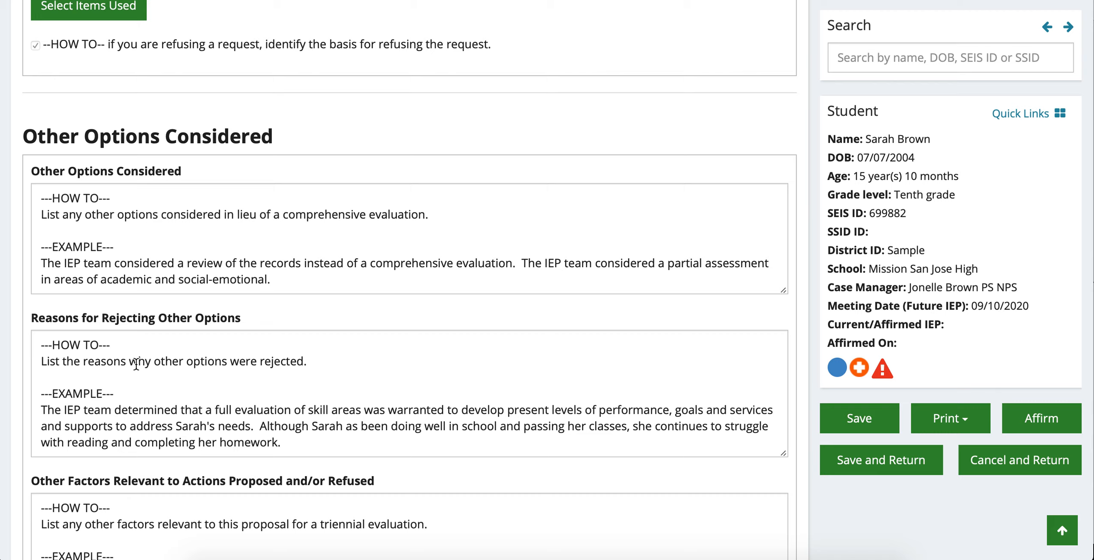
left_click(46, 410)
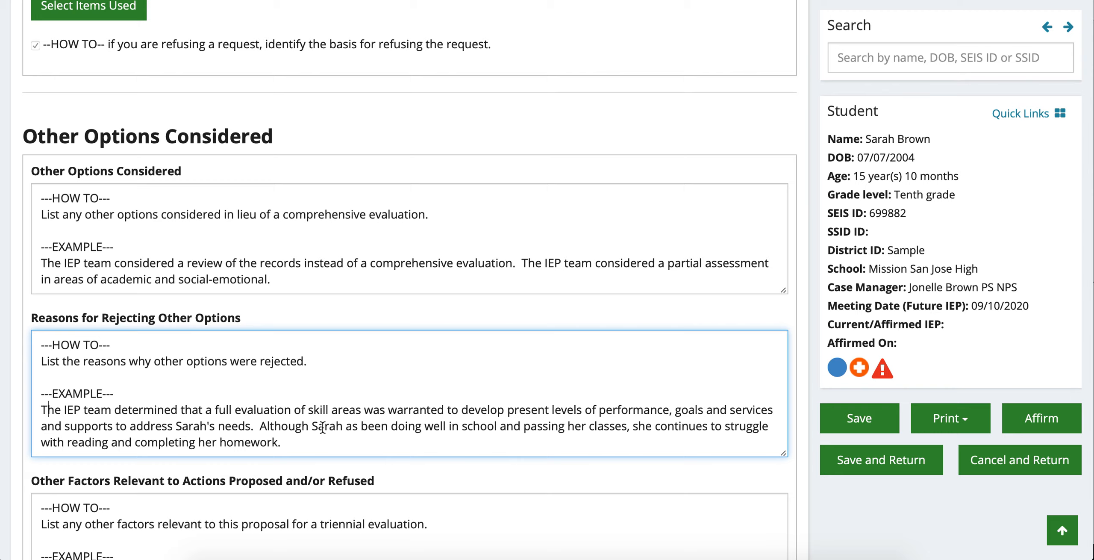
left_click(347, 426)
type("h")
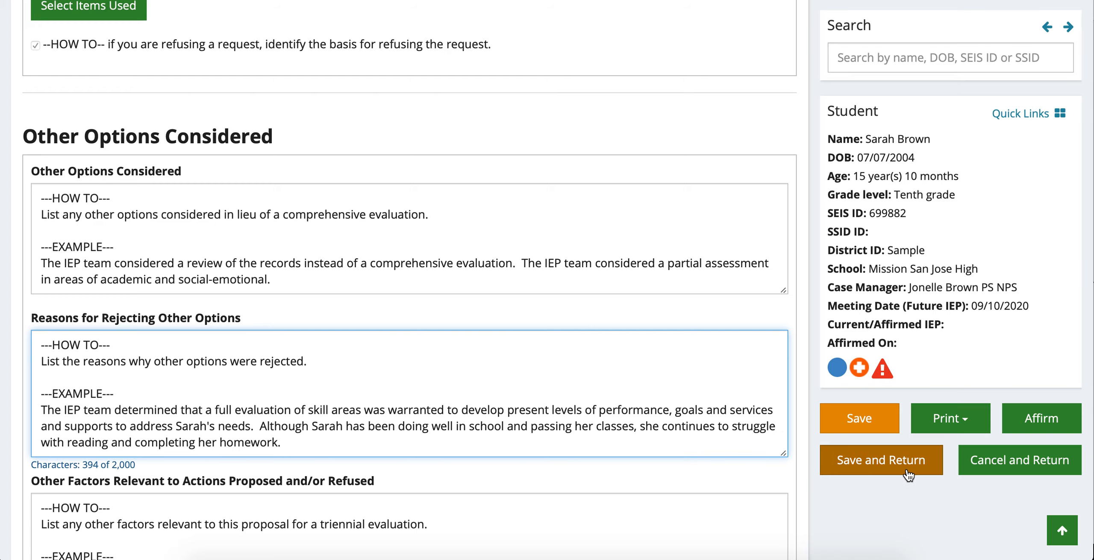
left_click(868, 421)
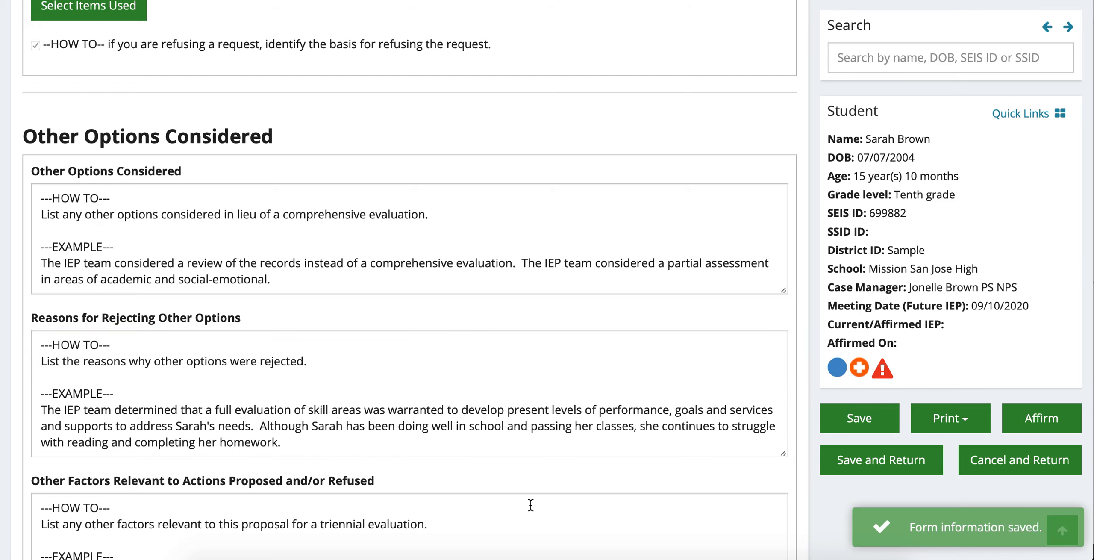
- Review the Other Factors guidance, the procedural safeguards statement, the contact details and the IEP attachment choice in the notice
scroll(531, 505, "down", 3)
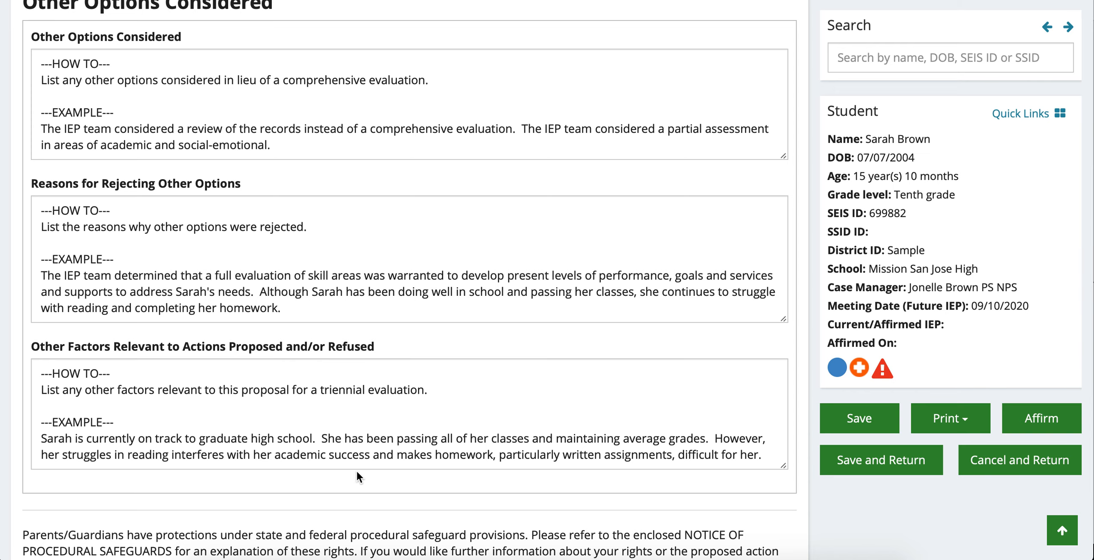
scroll(357, 472, "down", 3)
scroll(356, 460, "down", 10)
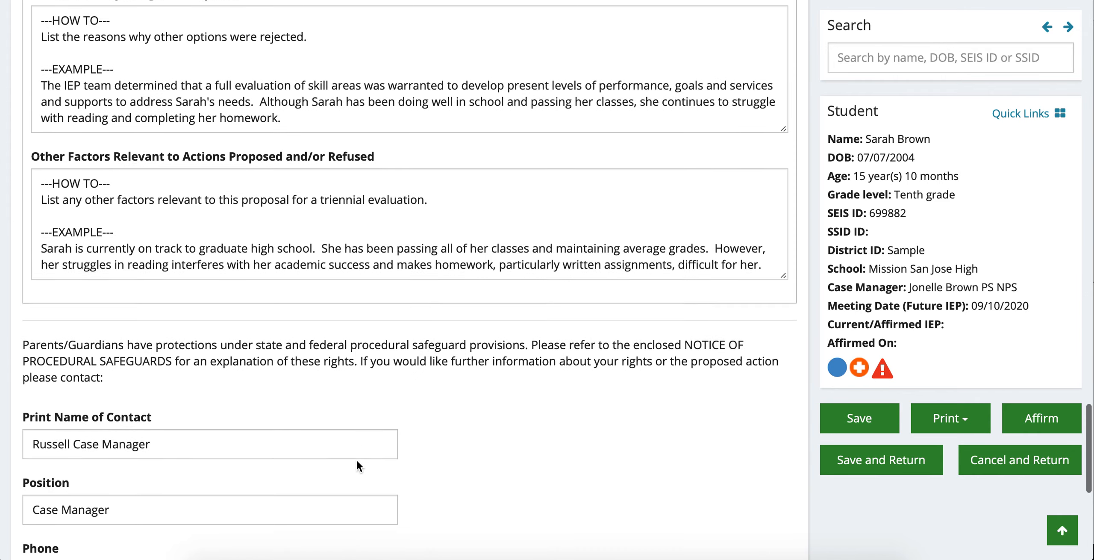
scroll(357, 460, "down", 2)
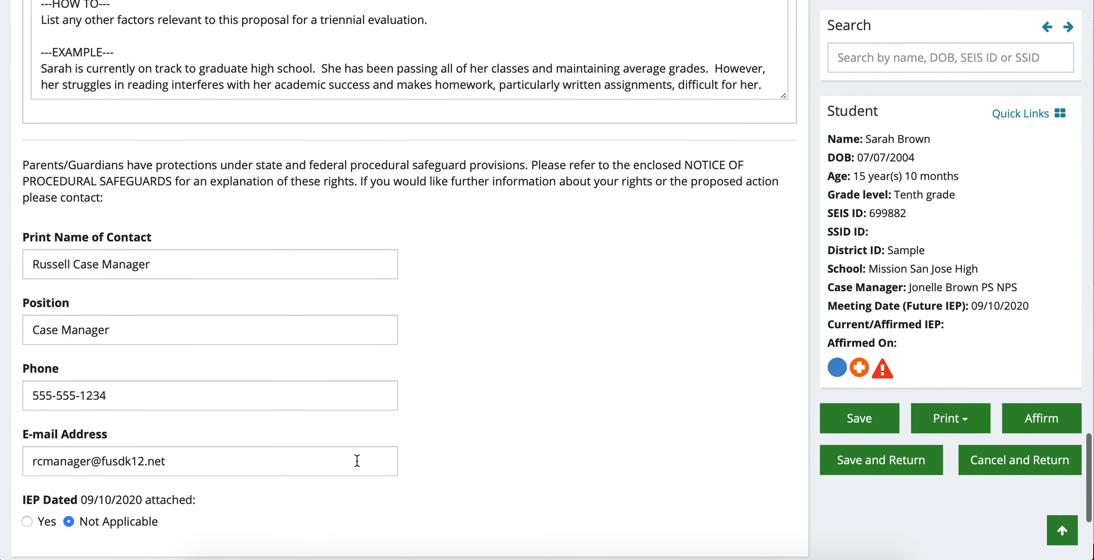